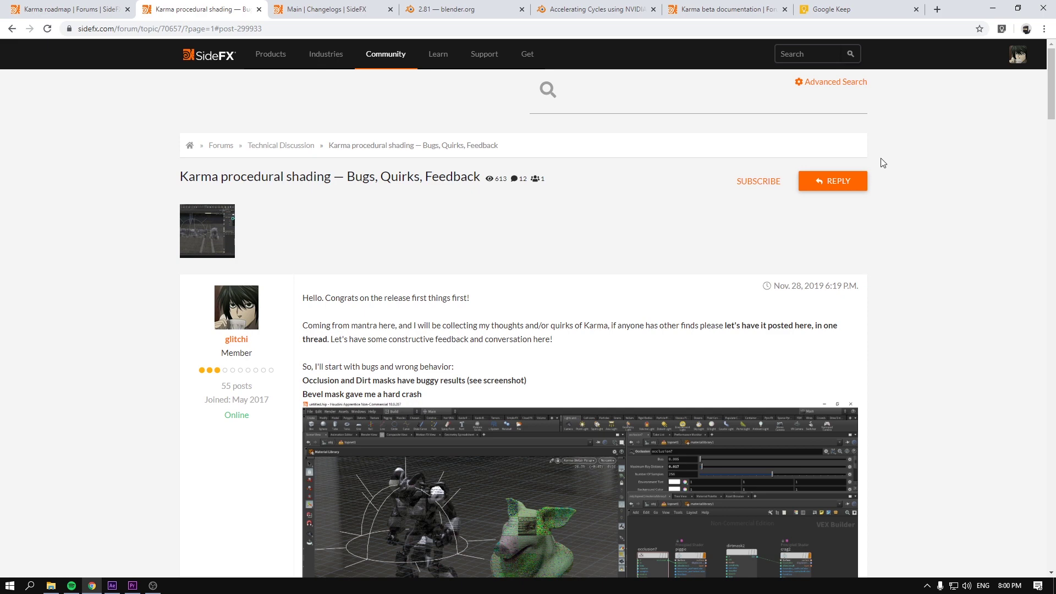
- Load the SideFX website in a new tab, then close that tab again
key("ctrl+t")
type("side")
key("Return")
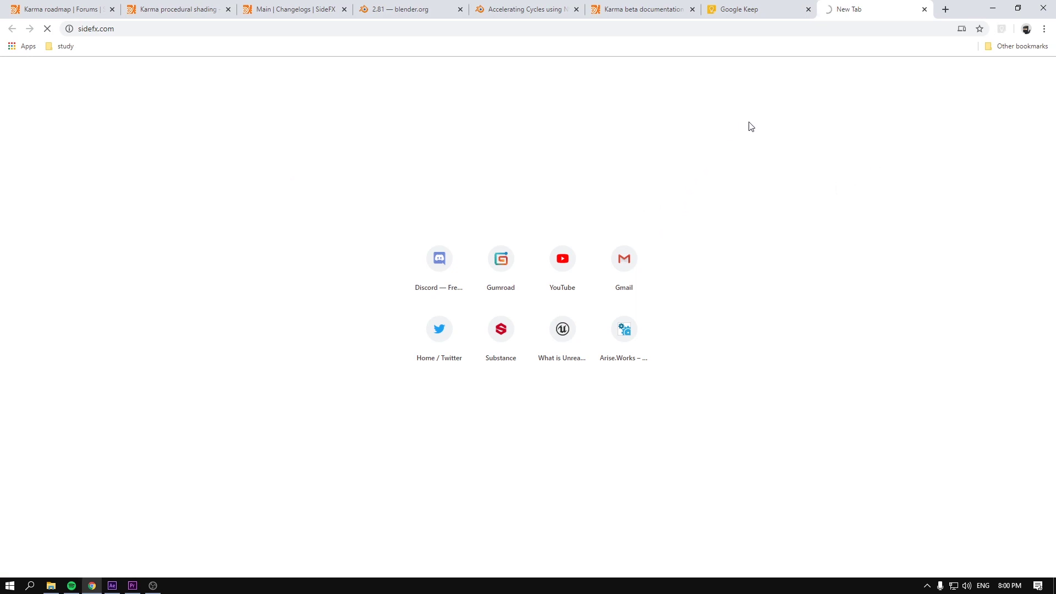
key("ctrl+w")
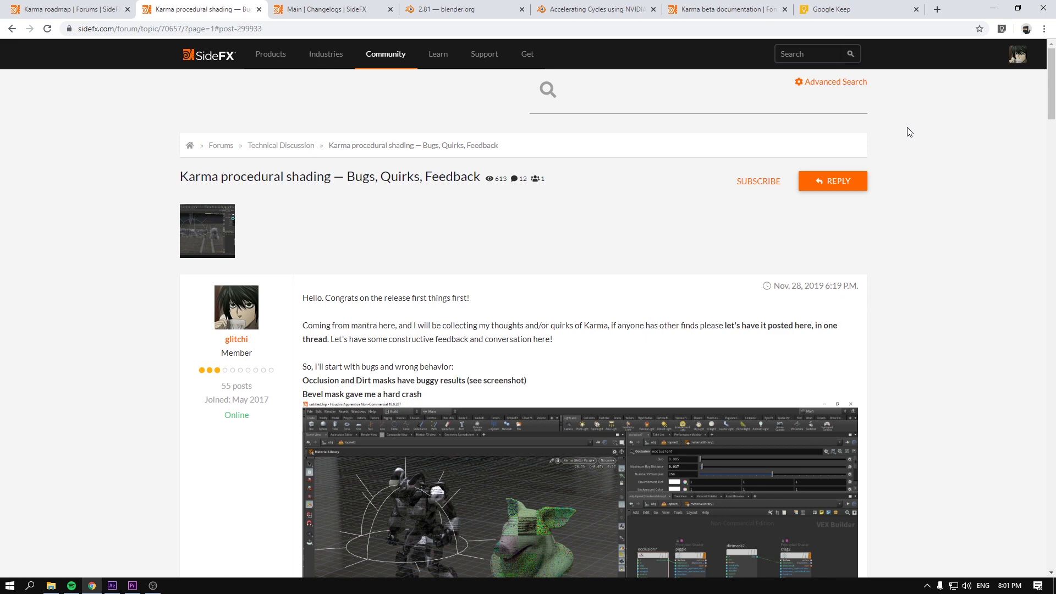
- Enlarge and then close the NVIDIA RTX render-time chart in the Blender 2.81 release notes
left_click(440, 12)
left_click(797, 216)
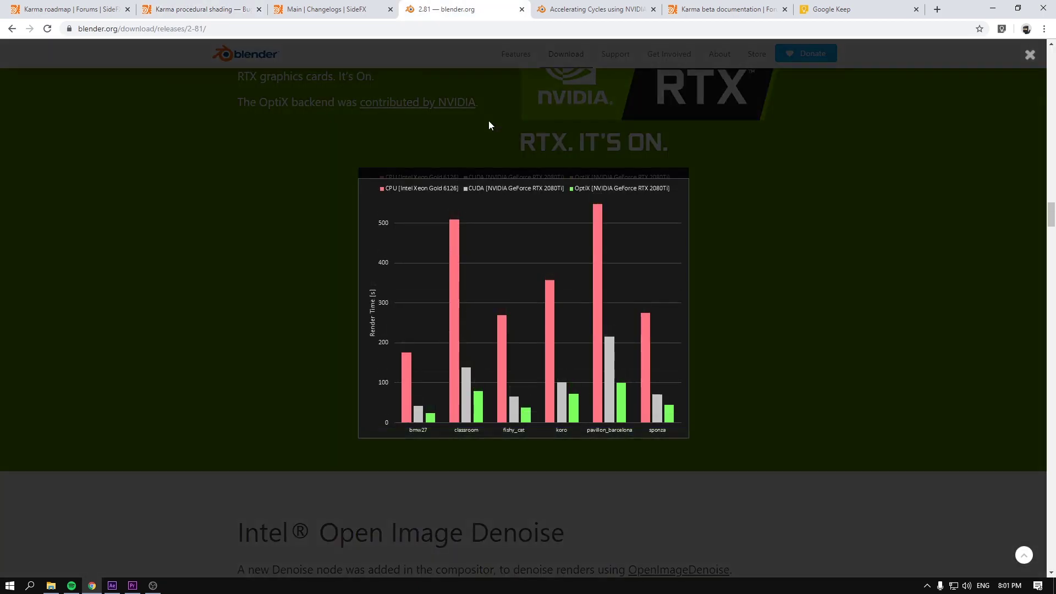
left_click(594, 234)
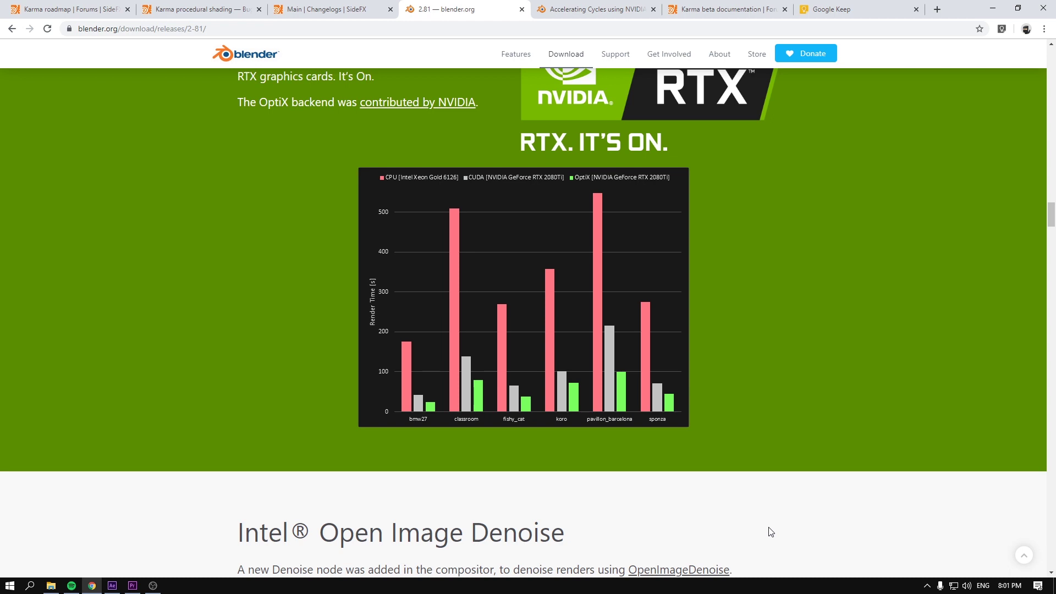
scroll(769, 533, "up", 1)
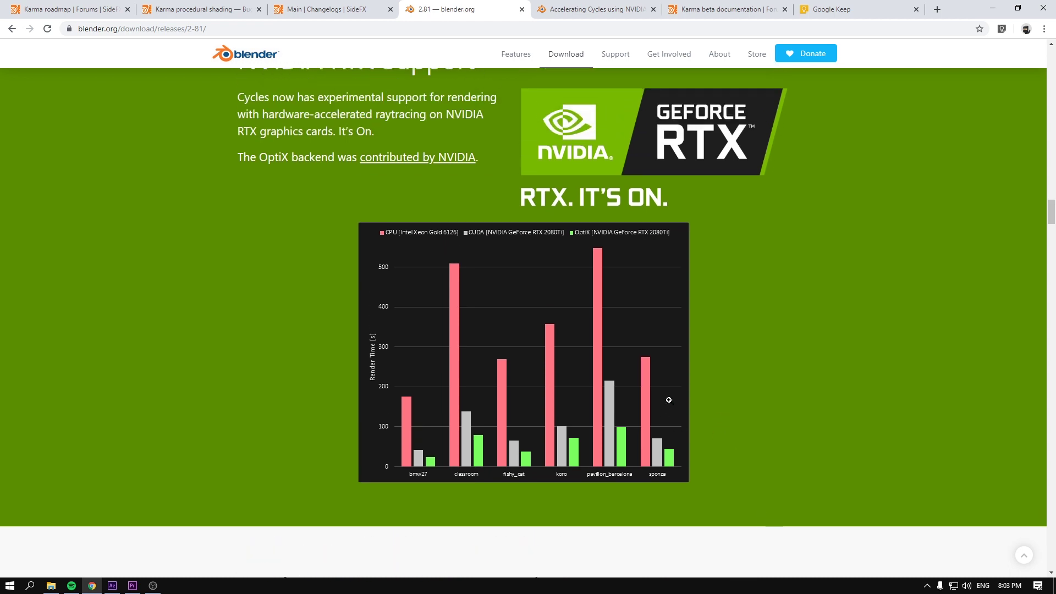
scroll(677, 364, "up", 1)
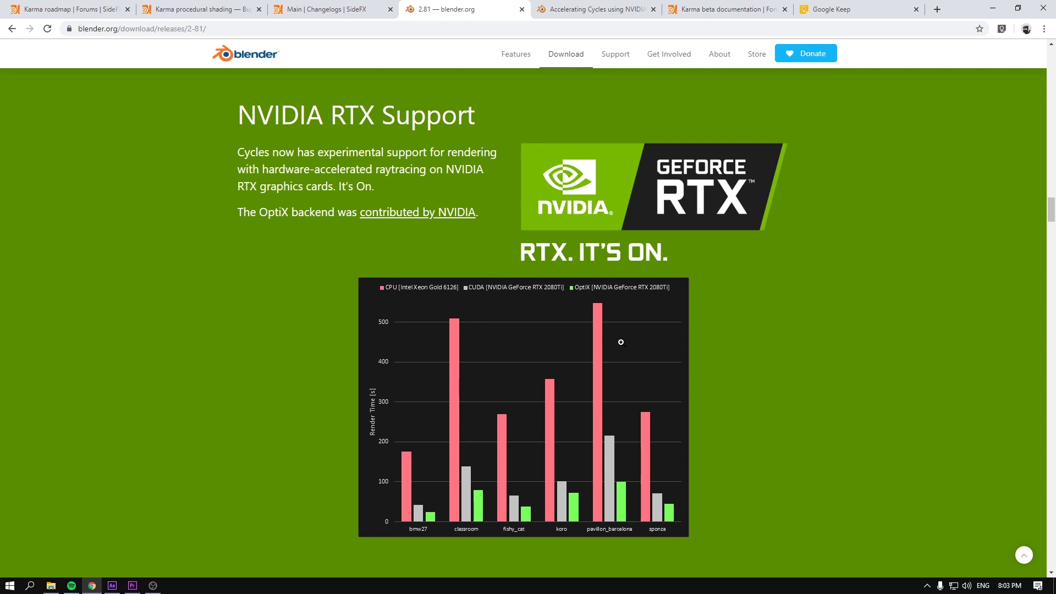
left_click_drag(382, 170, 332, 153)
left_click(399, 169)
- Switch to the code.blender.org 'Accelerating Cycles with NVIDIA RTX' article with Ctrl+Tab
key("ctrl+Tab")
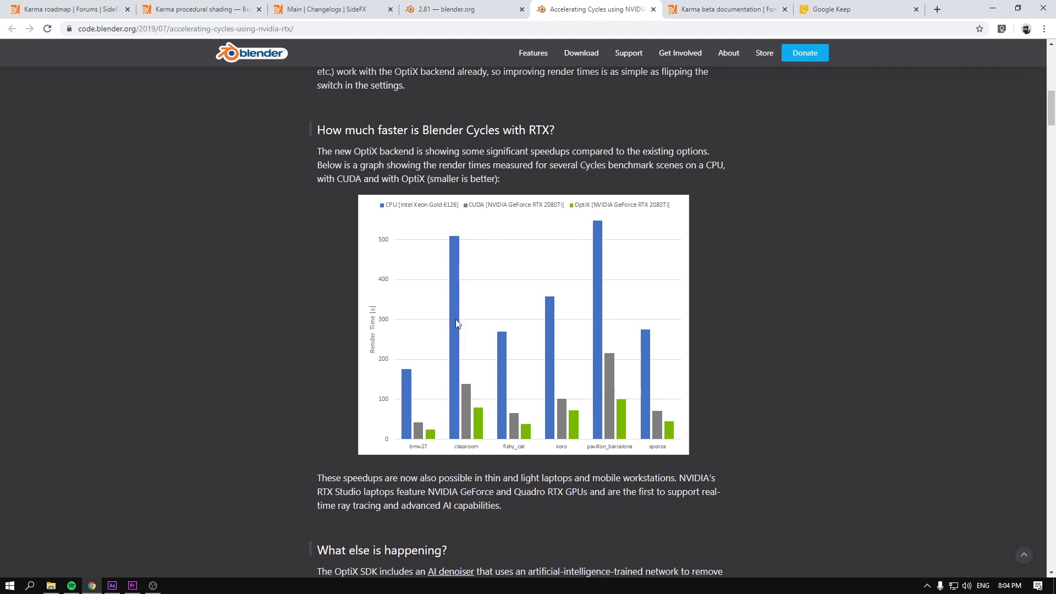
scroll(456, 323, "up", 1, "ctrl")
scroll(455, 324, "up", 2, "ctrl")
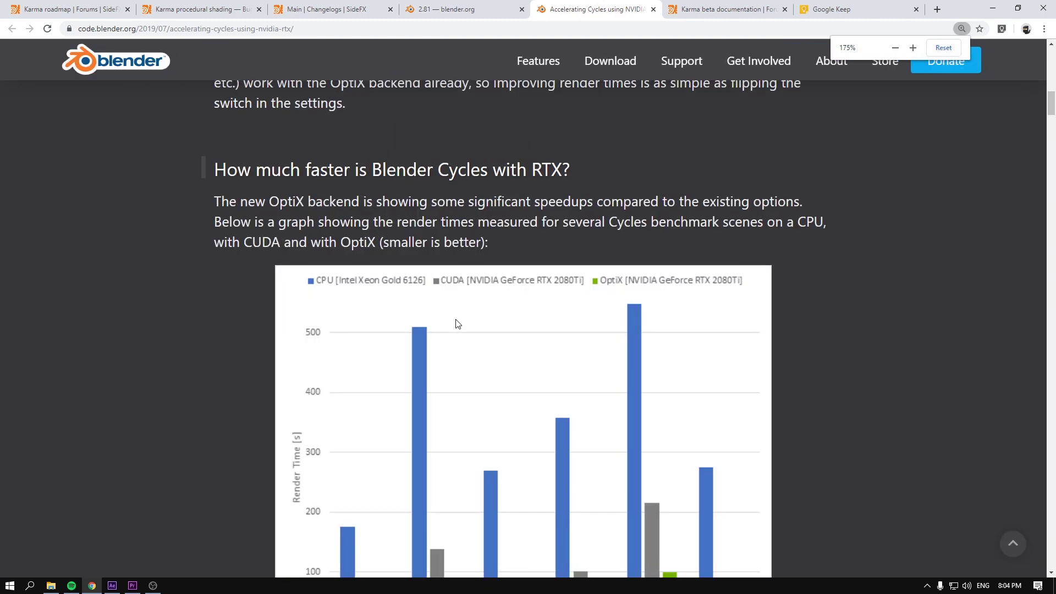
scroll(456, 323, "up", 1, "ctrl")
scroll(456, 323, "down", 2)
scroll(429, 339, "down", 1)
scroll(380, 367, "down", 1)
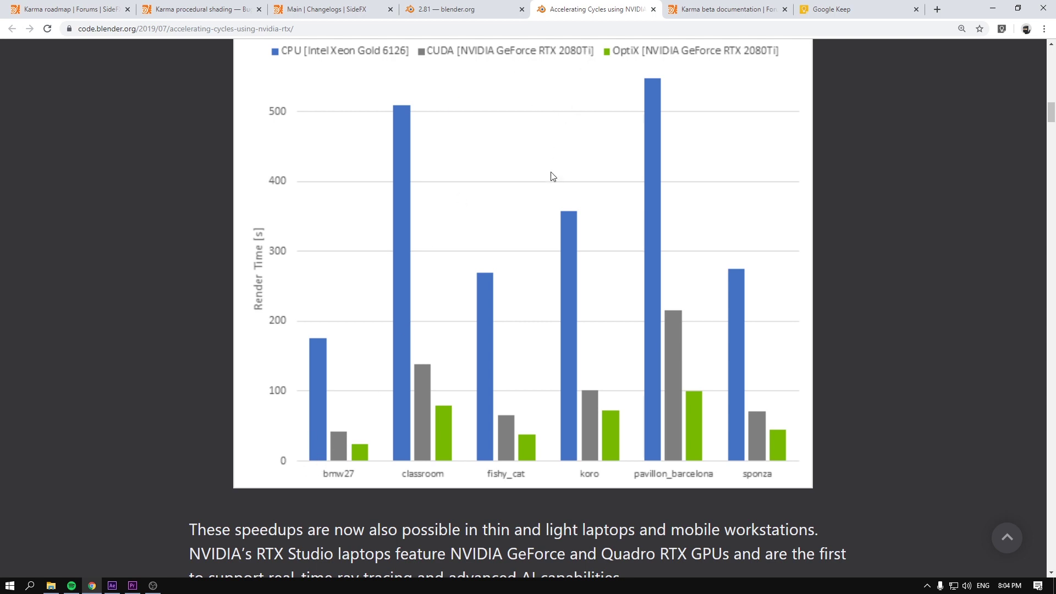
scroll(547, 197, "up", 1)
scroll(547, 207, "down", 1)
scroll(735, 374, "down", 4, "ctrl")
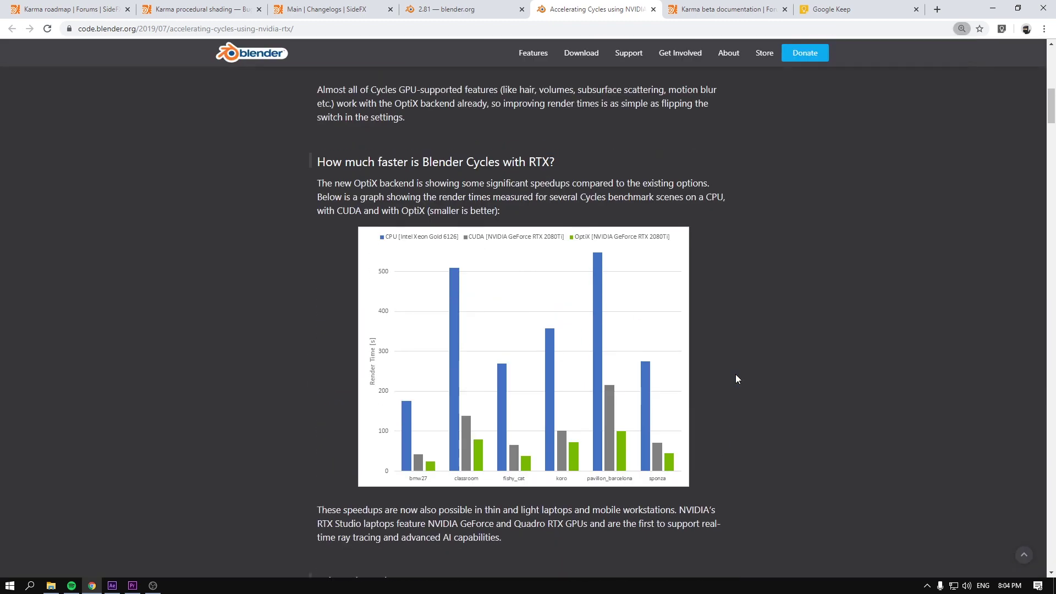
scroll(736, 379, "down", 1)
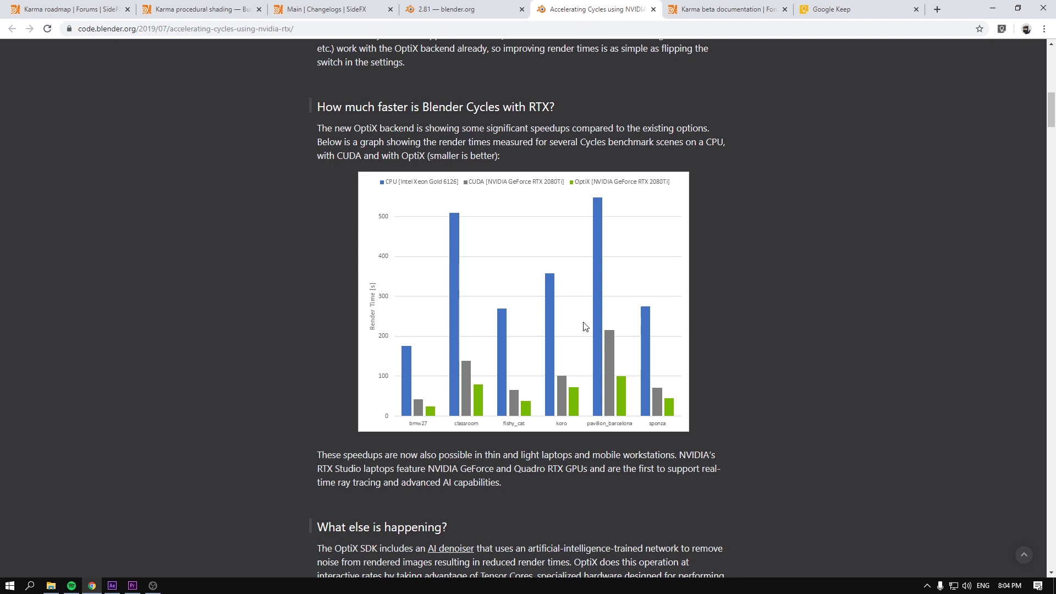
- Settle on the Blender 2.81 release notes after flipping back from the Cycles RTX article
left_click(470, 17)
left_click(576, 12)
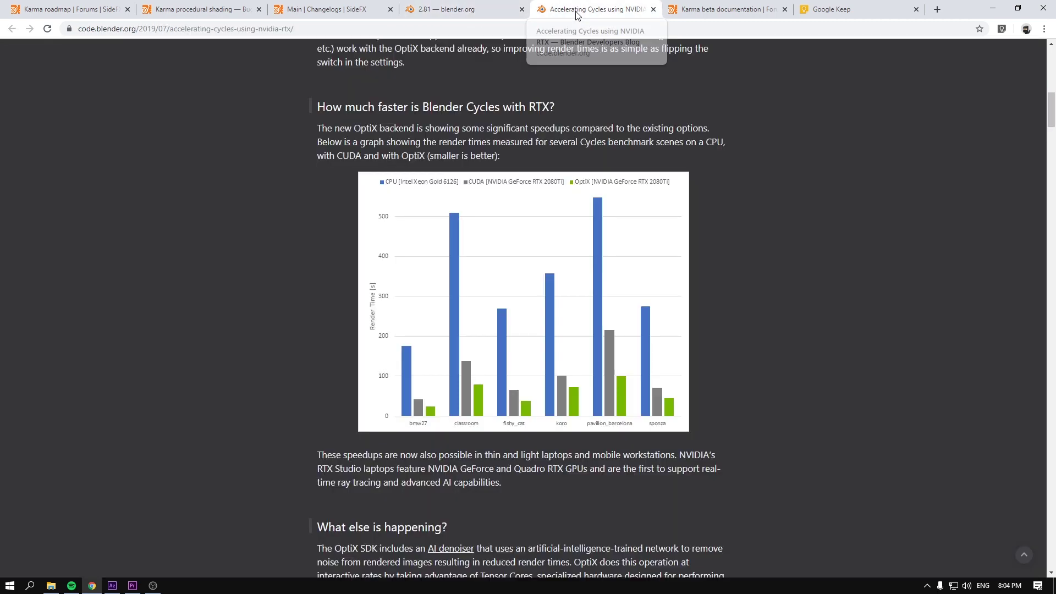
left_click(464, 12)
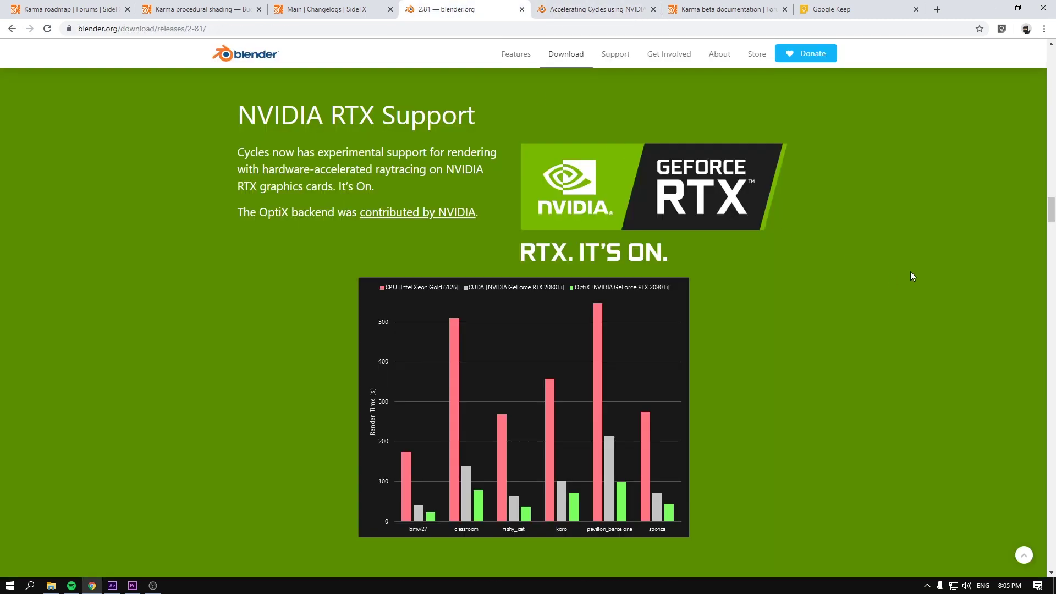
scroll(792, 214, "down", 1)
scroll(536, 156, "up", 1)
right_click(848, 219)
left_click(848, 220)
left_click(599, 16)
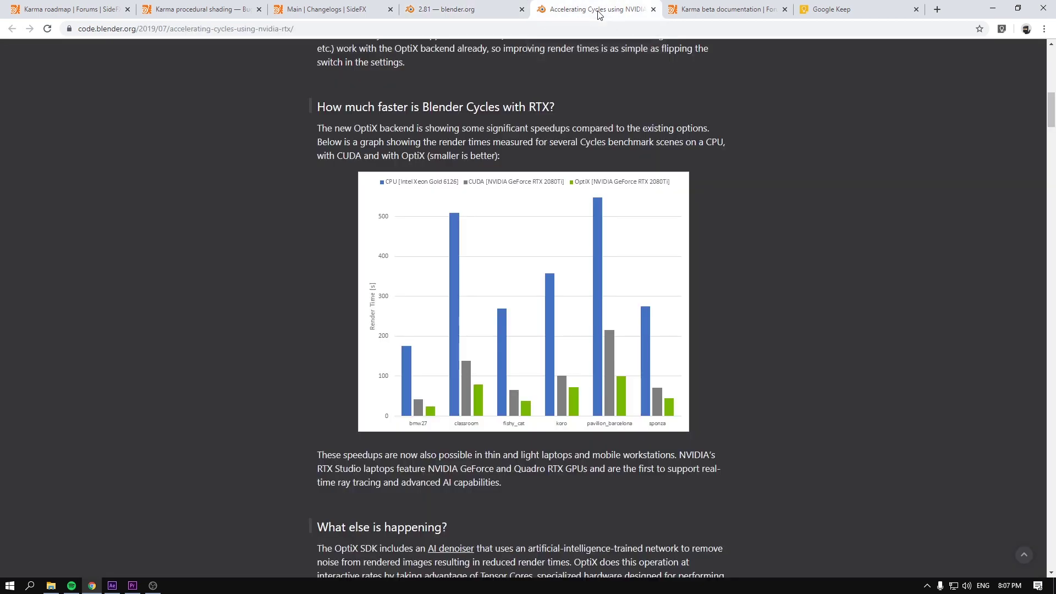
scroll(531, 107, "up", 2)
left_click_drag(476, 193, 514, 273)
left_click(771, 277)
scroll(772, 276, "down", 1)
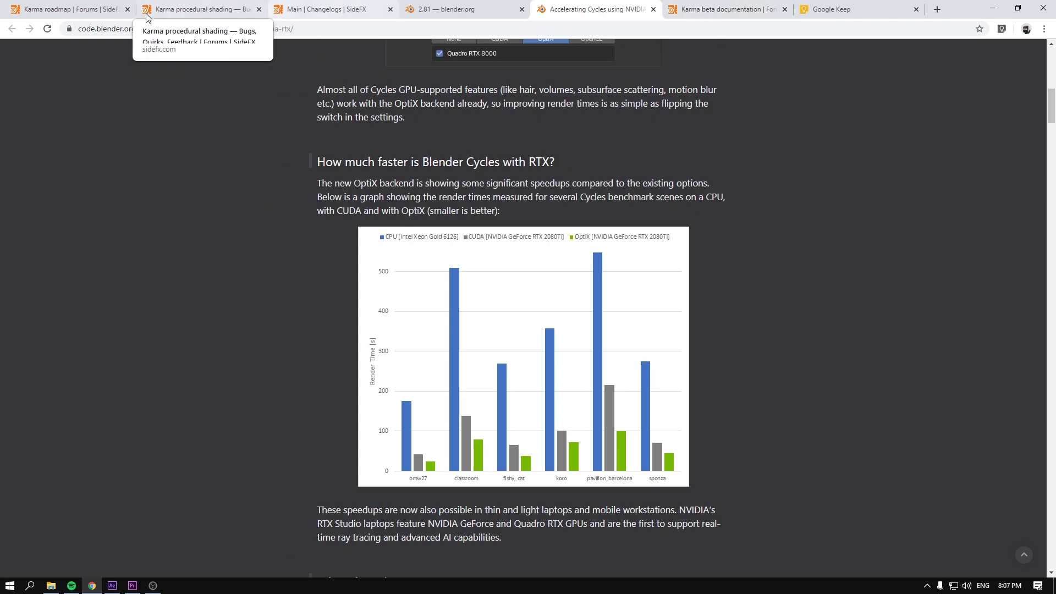
- Open the Karma procedural shading thread and enlarge the first post's Houdini screenshot
left_click(171, 12)
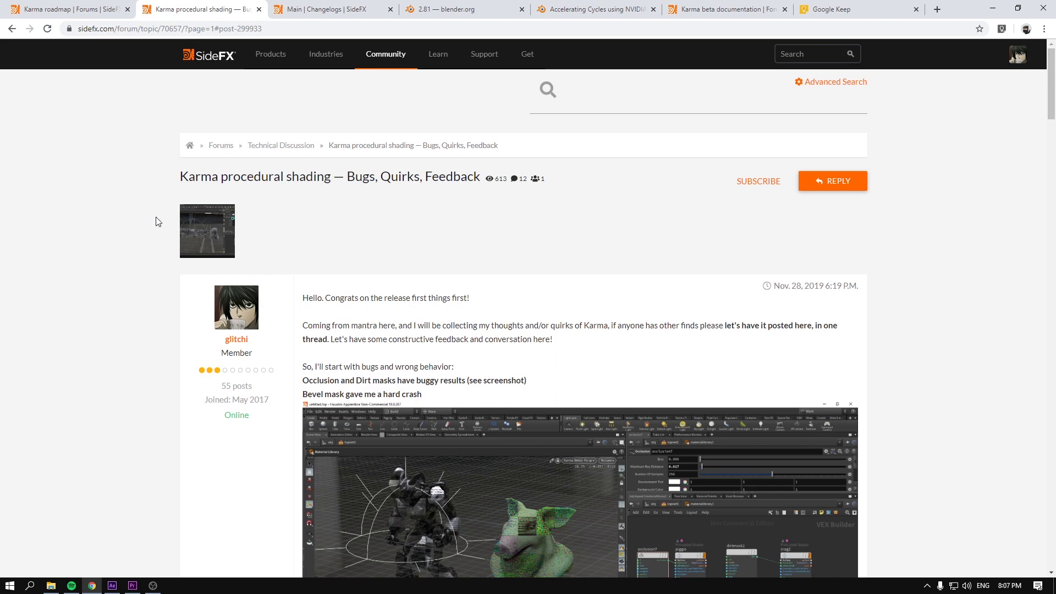
scroll(468, 323, "down", 2)
left_click(469, 322)
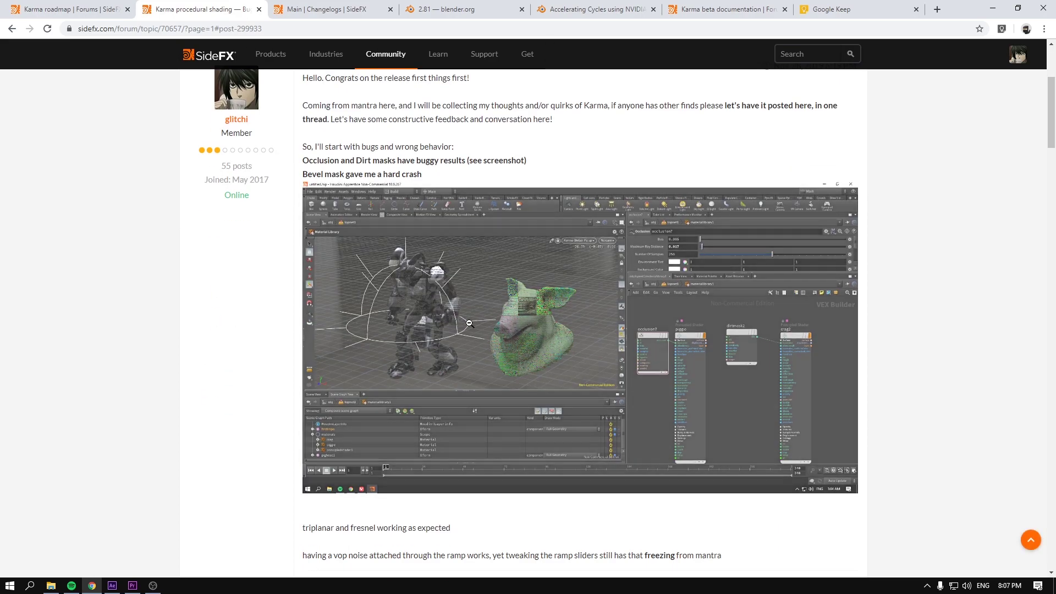
scroll(469, 322, "down", 1)
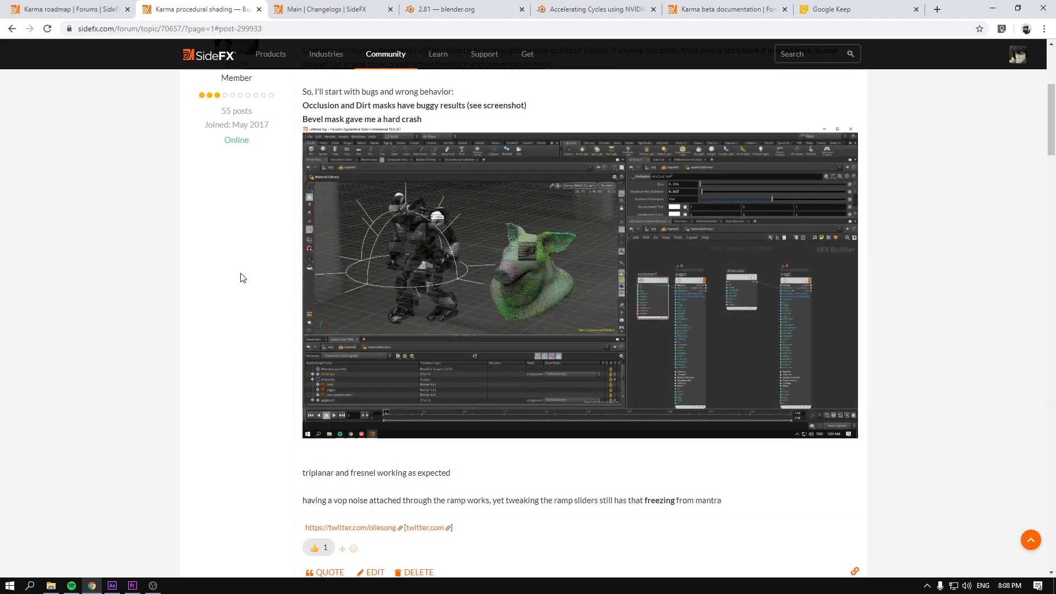
scroll(215, 245, "down", 1)
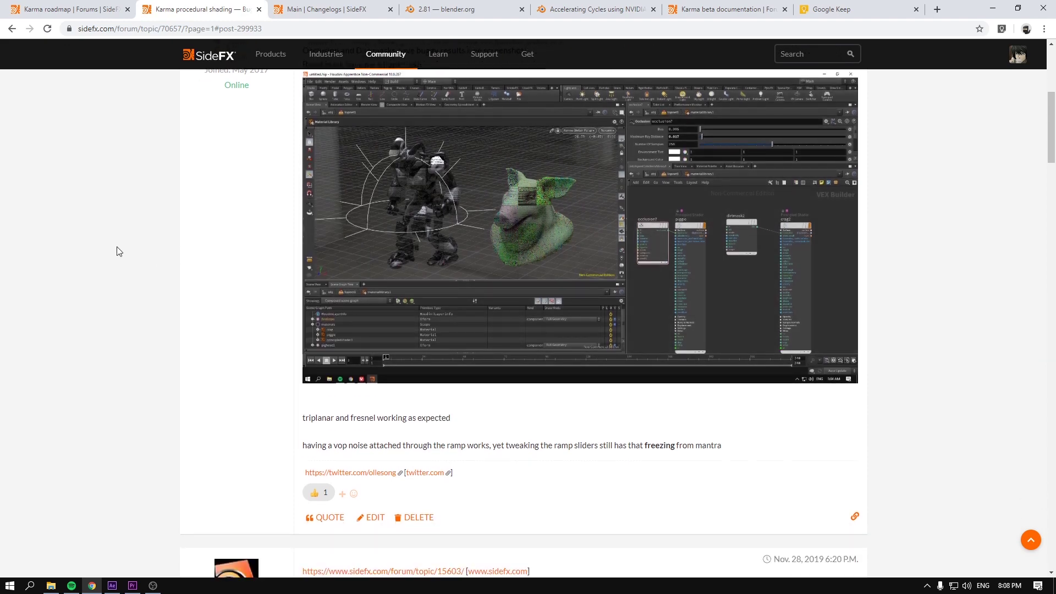
scroll(115, 252, "down", 2)
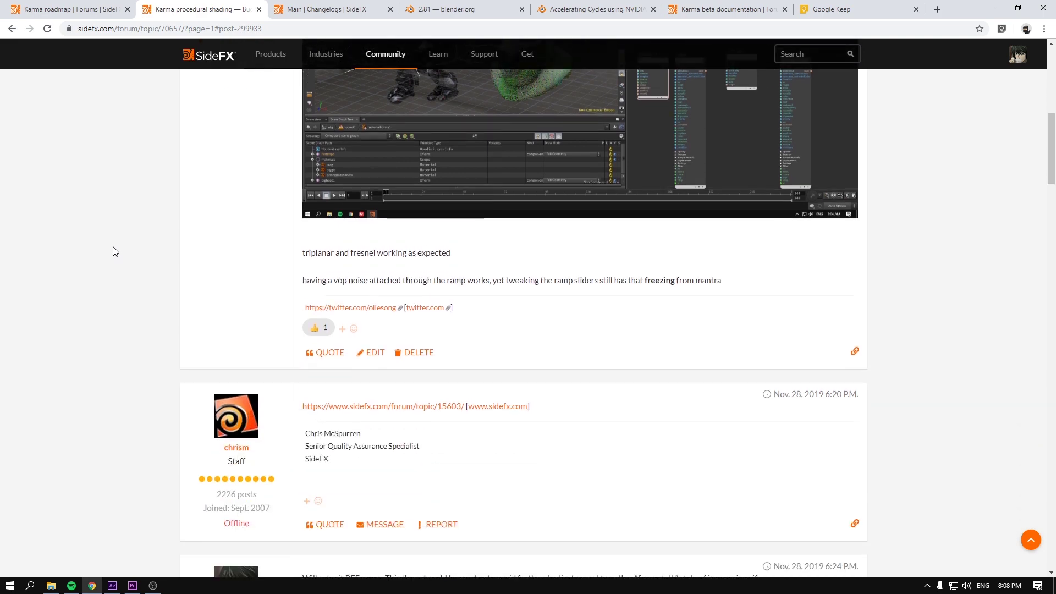
scroll(114, 252, "up", 2)
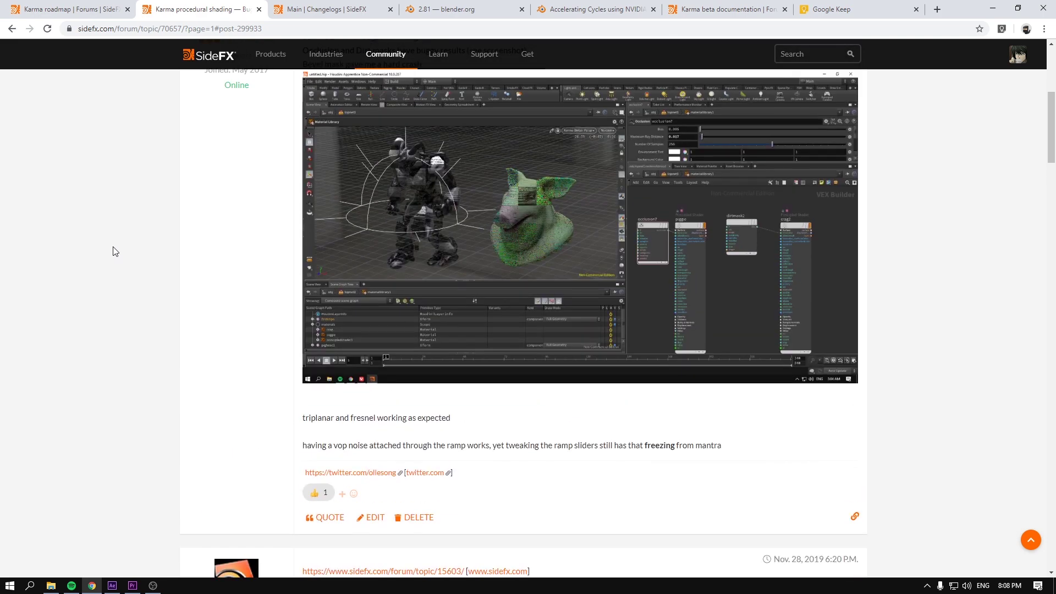
scroll(114, 251, "down", 2)
scroll(115, 252, "down", 1)
scroll(114, 252, "down", 1)
scroll(112, 250, "down", 1)
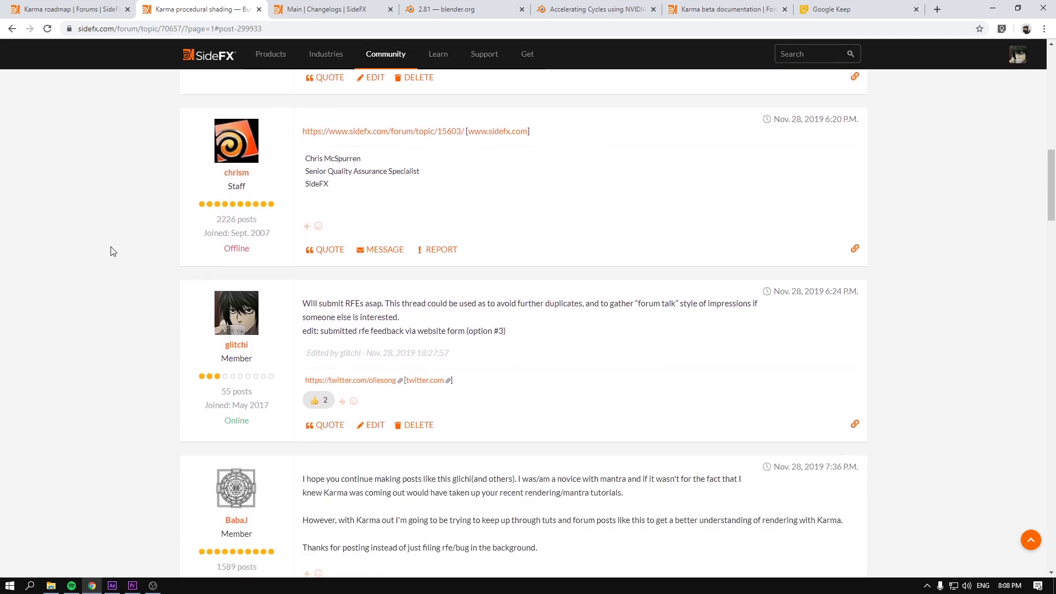
scroll(113, 251, "up", 1)
scroll(113, 251, "down", 1)
scroll(112, 251, "down", 2)
scroll(113, 251, "down", 1)
scroll(112, 252, "down", 1)
scroll(112, 251, "down", 1)
scroll(112, 252, "down", 1)
scroll(112, 252, "down", 1)
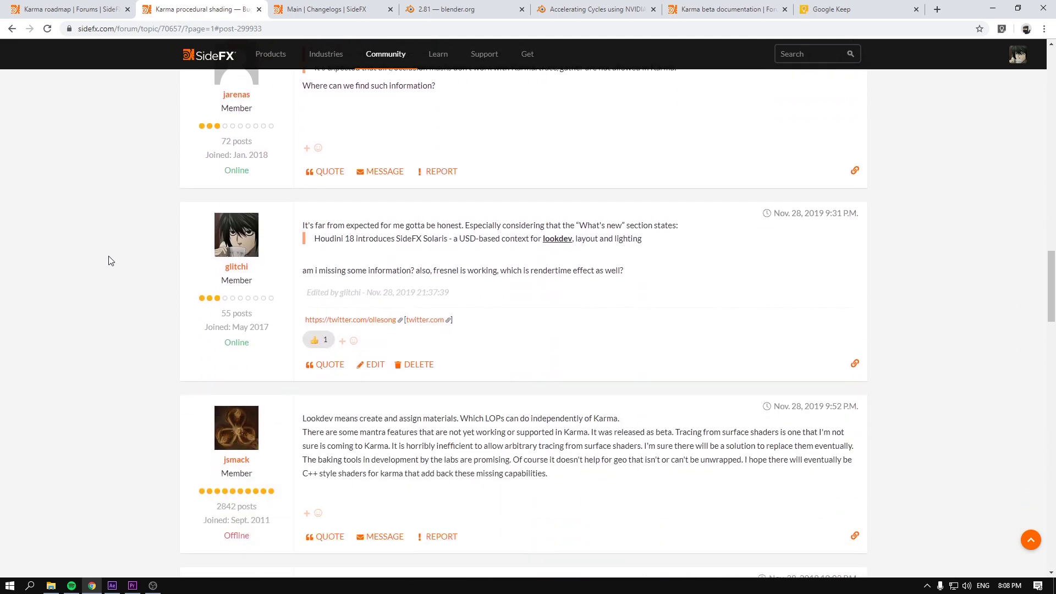
scroll(110, 261, "down", 2)
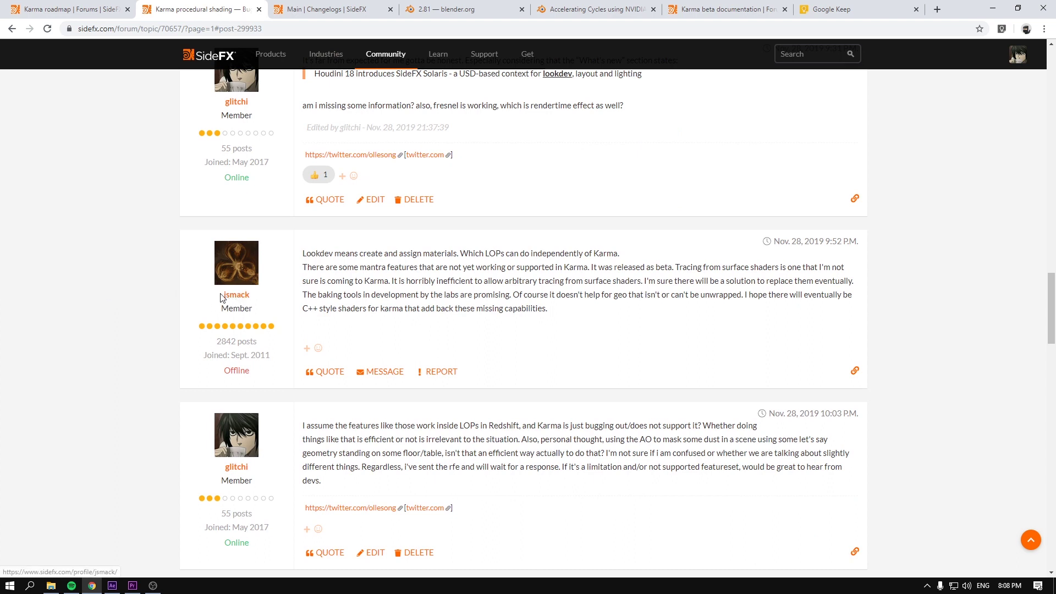
scroll(148, 293, "down", 1)
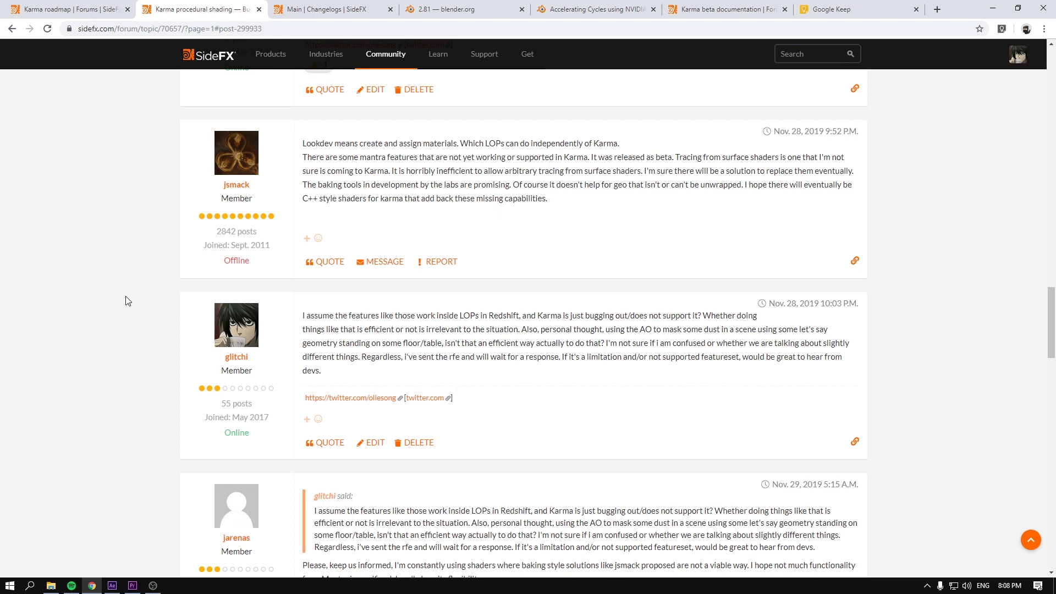
scroll(127, 301, "down", 1)
scroll(132, 305, "down", 2)
scroll(136, 310, "down", 2)
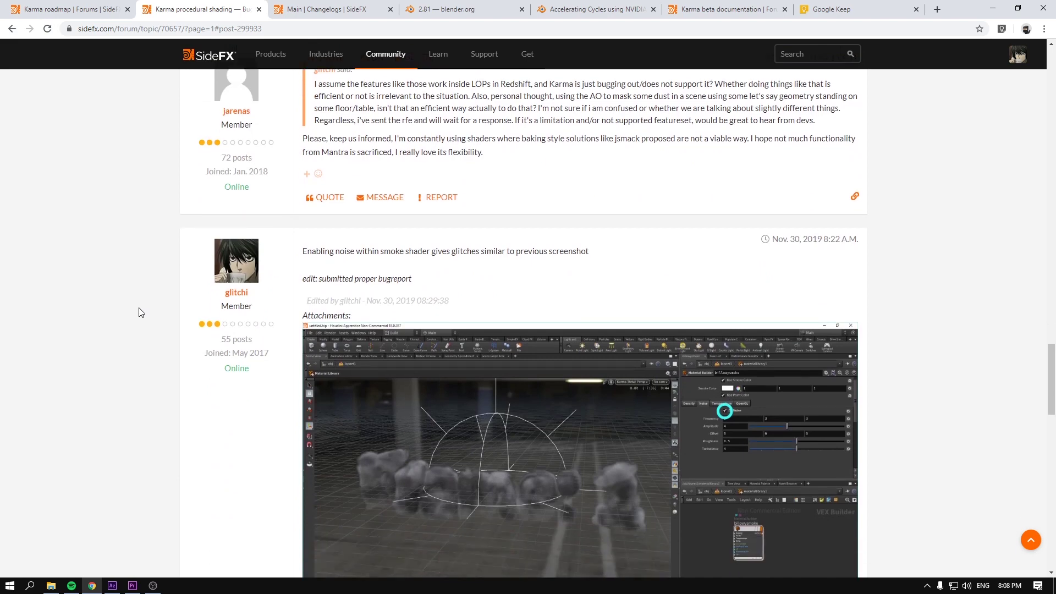
scroll(140, 312, "up", 1)
scroll(139, 312, "down", 2)
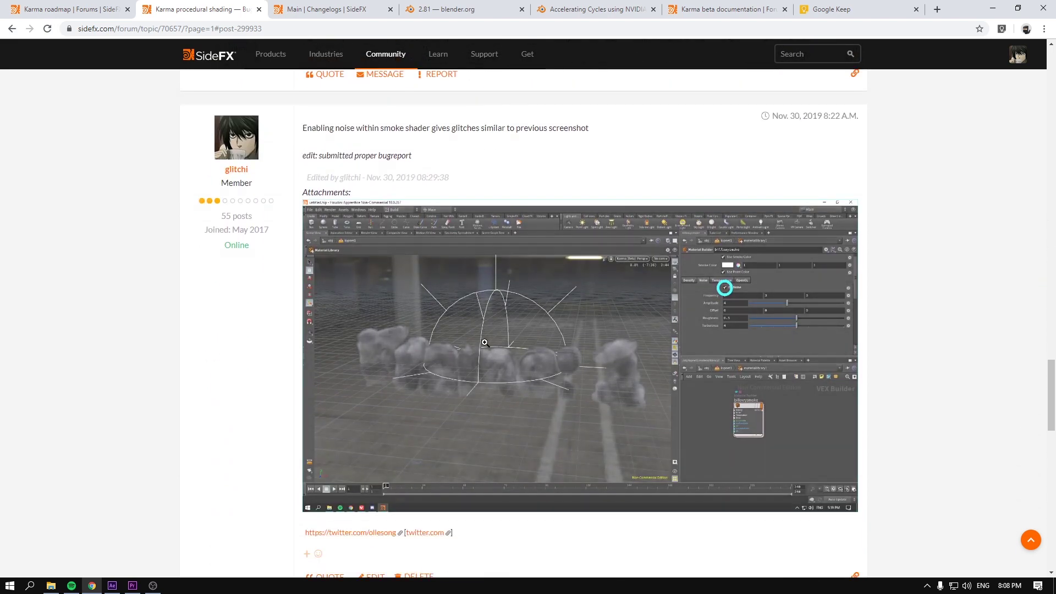
- Enlarge glitchi's smoke shader screenshot, closing and reopening the lightbox several times
left_click(484, 341)
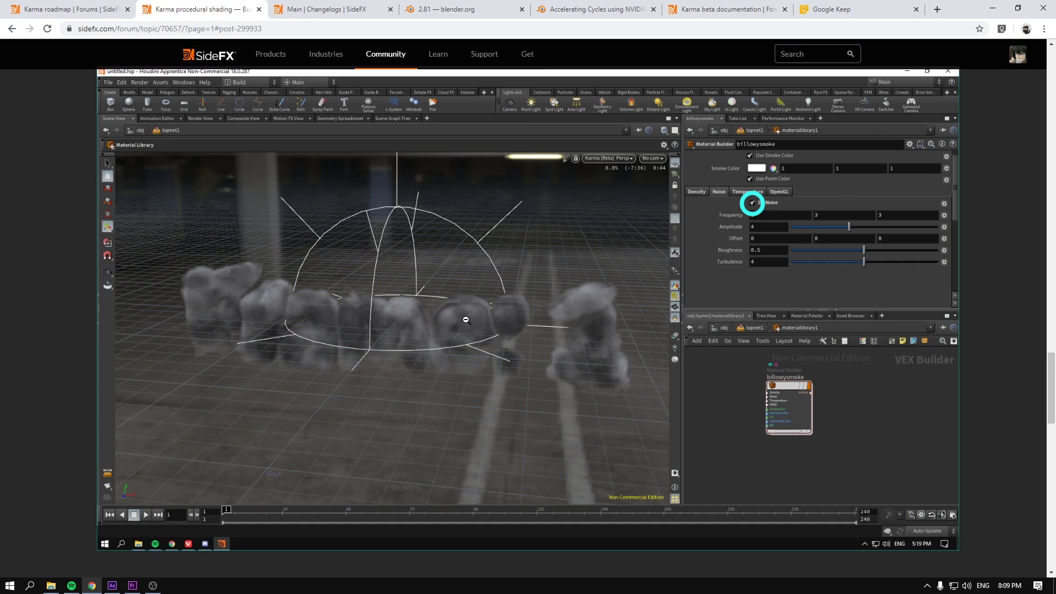
left_click(464, 318)
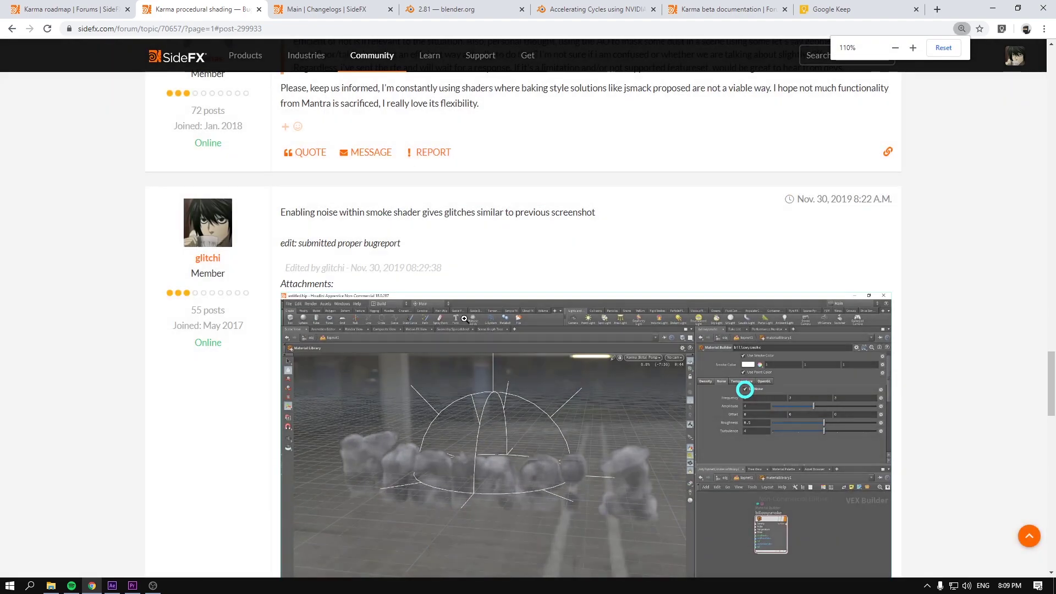
left_click(466, 322)
scroll(469, 333, "down", 1, "ctrl")
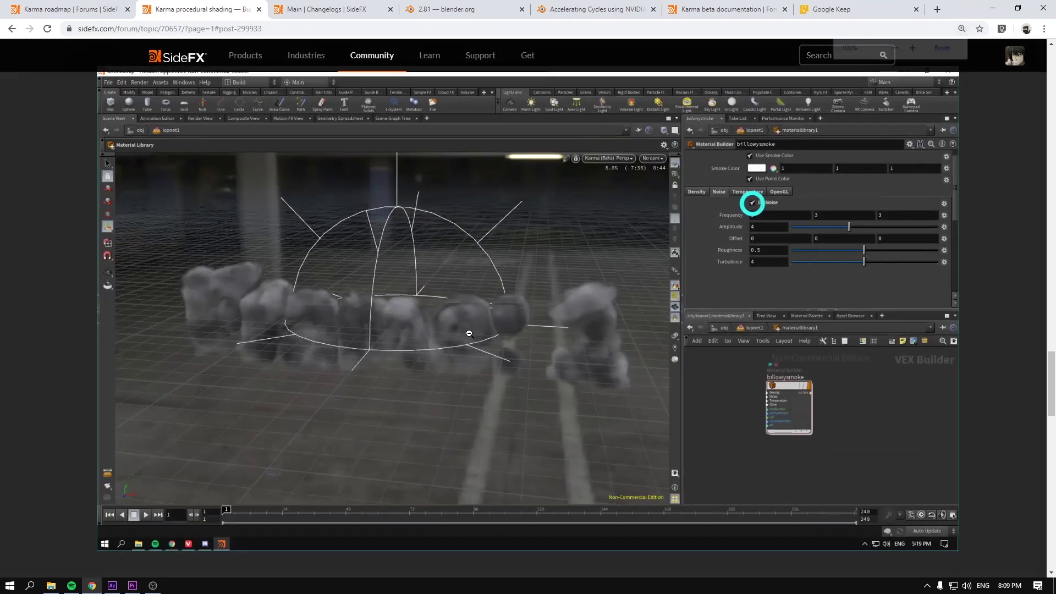
scroll(468, 333, "up", 2, "ctrl")
left_click(470, 326)
left_click(472, 319)
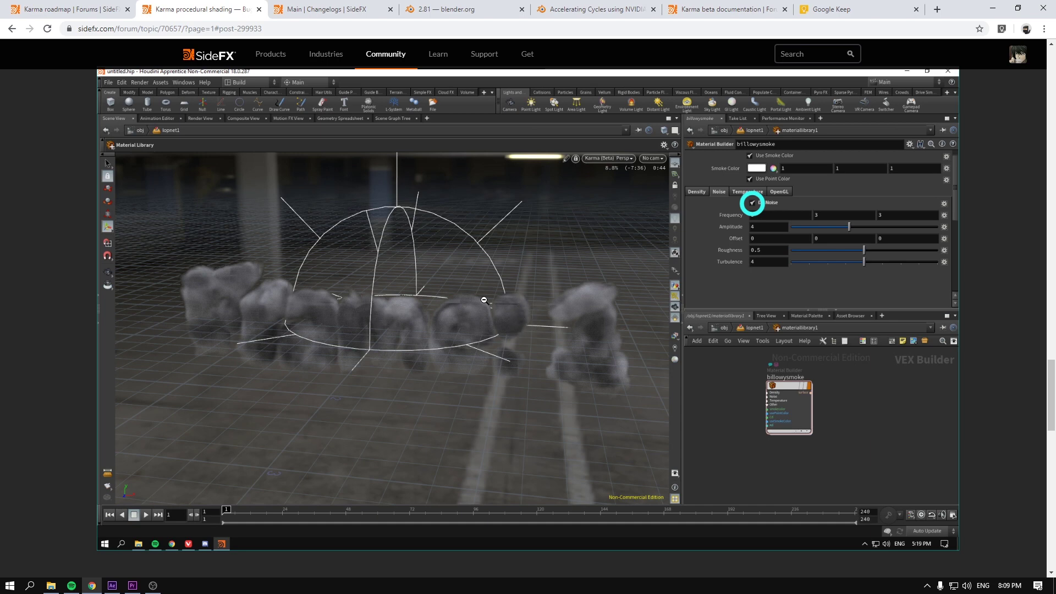
left_click(312, 295)
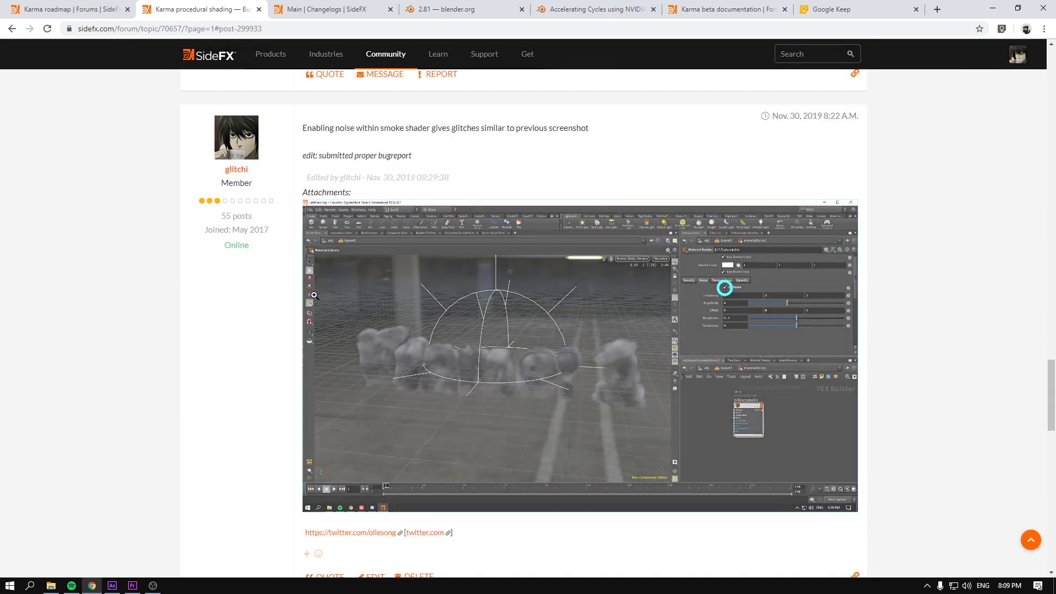
scroll(219, 365, "down", 2)
scroll(201, 360, "up", 1)
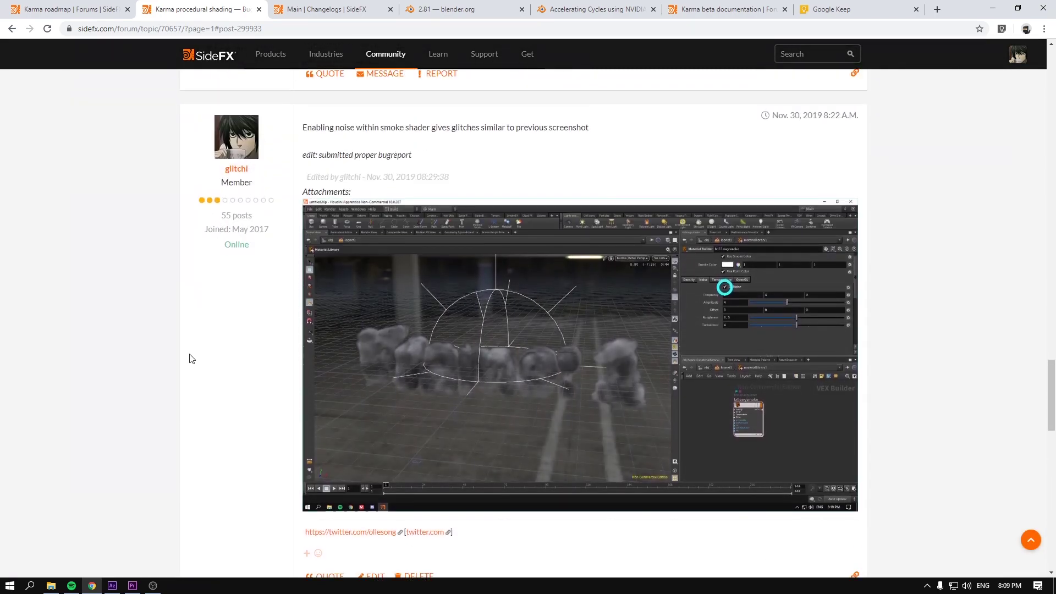
scroll(191, 356, "down", 3)
scroll(166, 344, "up", 1)
scroll(173, 345, "up", 1)
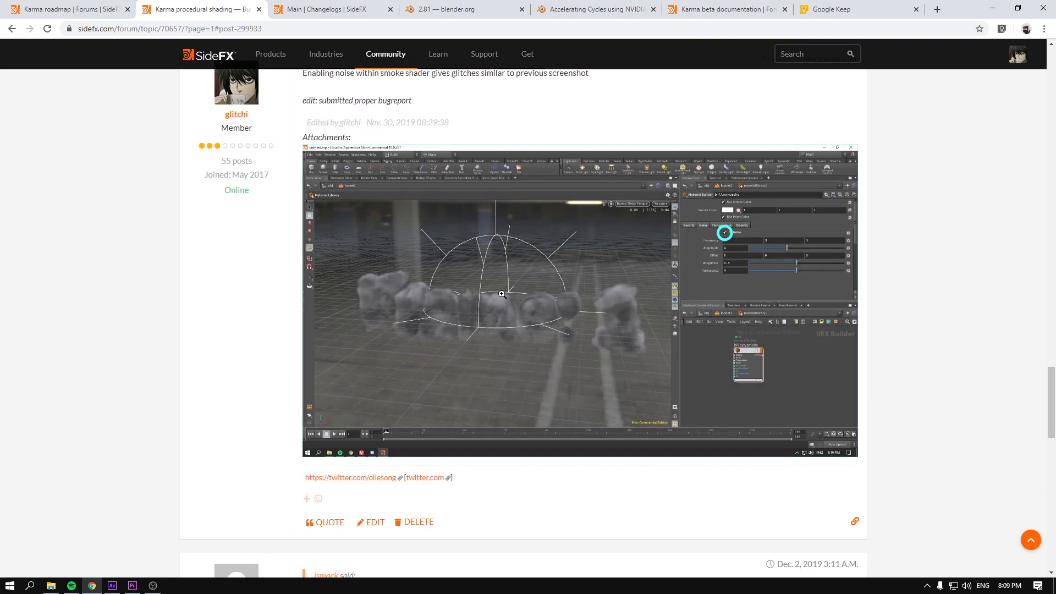
left_click(767, 322)
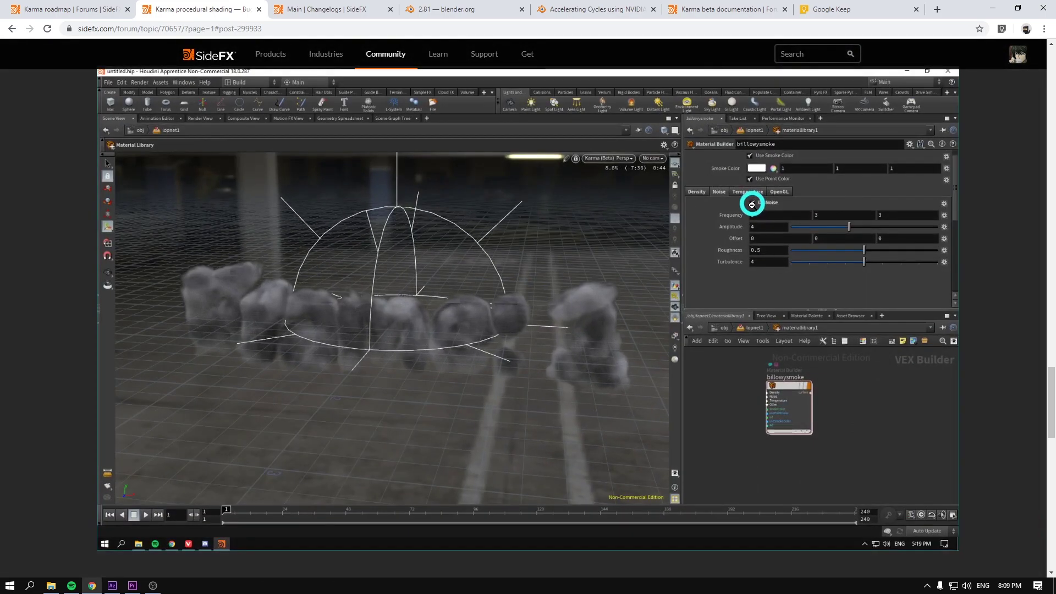
left_click(273, 338)
scroll(270, 340, "down", 2)
scroll(270, 339, "down", 1)
scroll(272, 339, "down", 4)
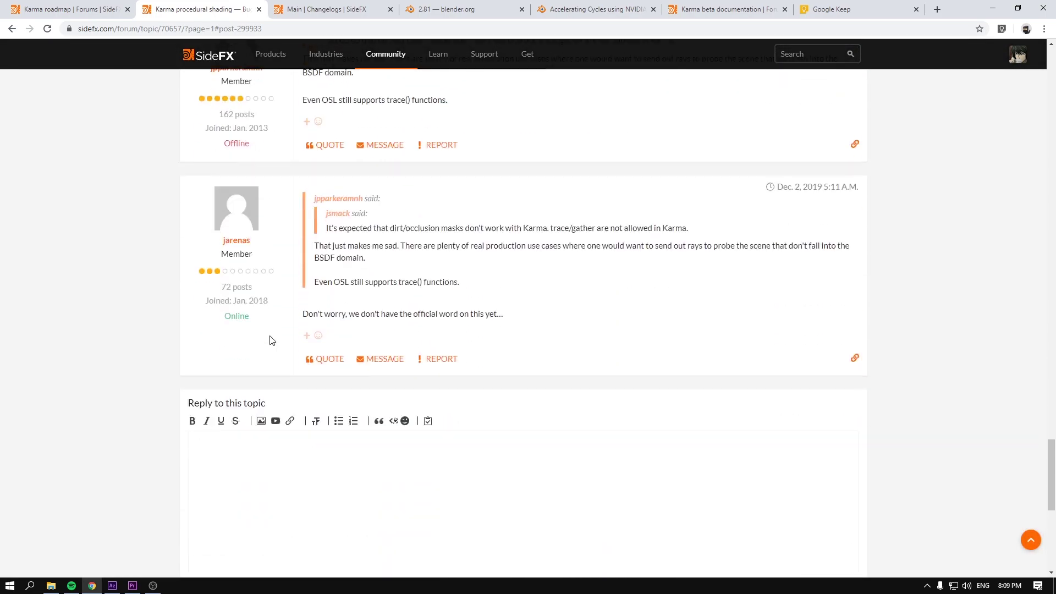
scroll(256, 334, "up", 2)
scroll(252, 336, "up", 4)
scroll(252, 336, "up", 1)
scroll(252, 336, "up", 2)
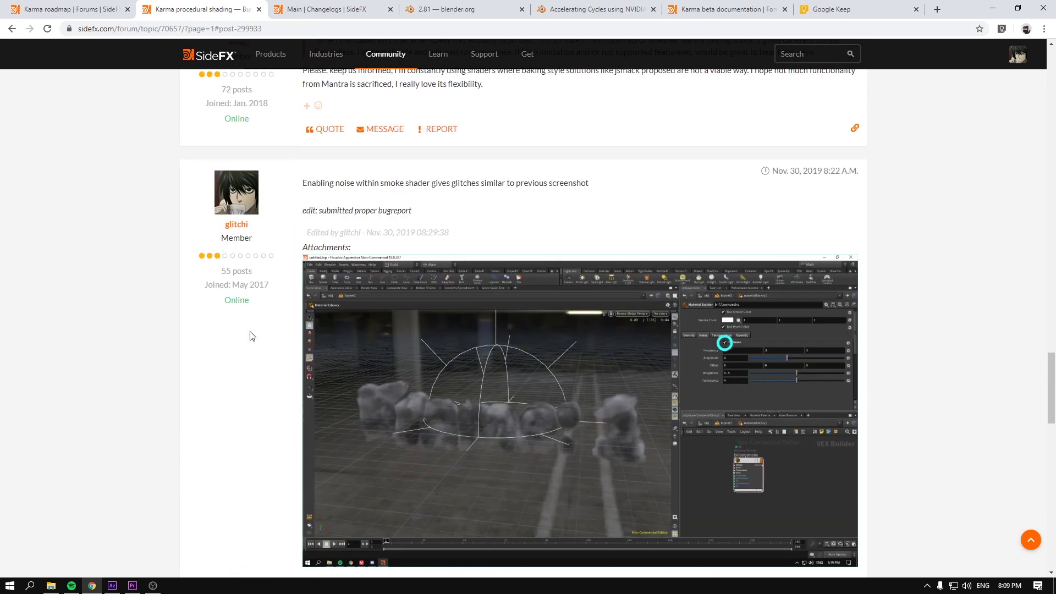
scroll(252, 336, "down", 2)
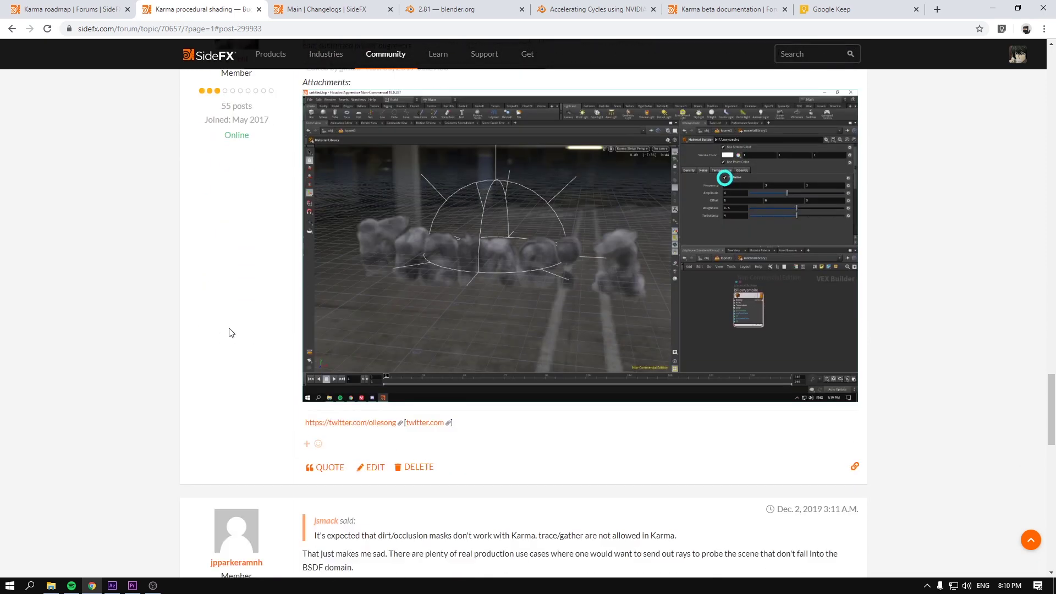
scroll(231, 319, "down", 2)
scroll(232, 321, "down", 1)
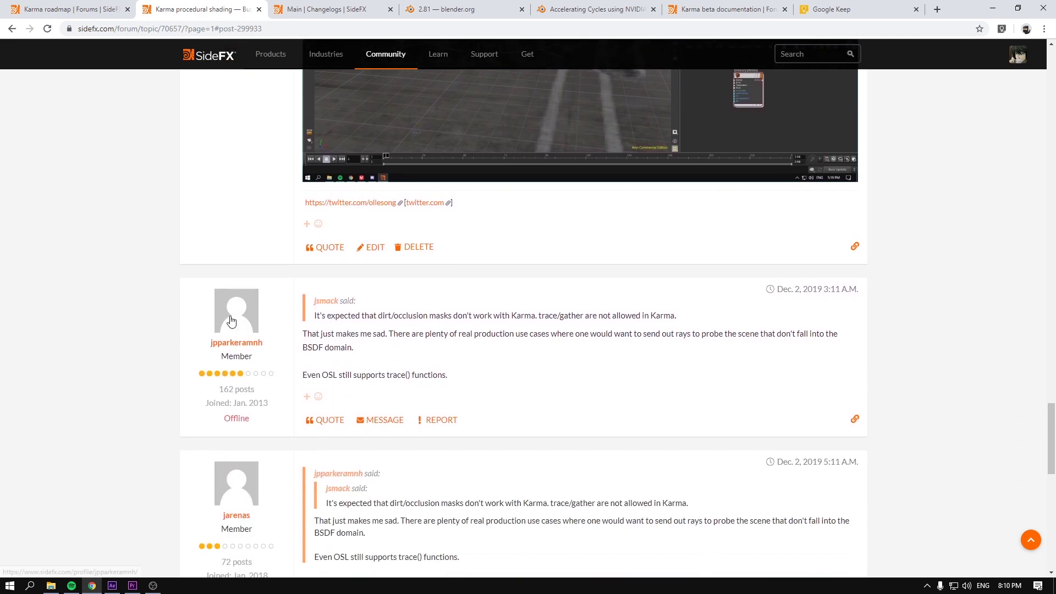
scroll(231, 320, "down", 2)
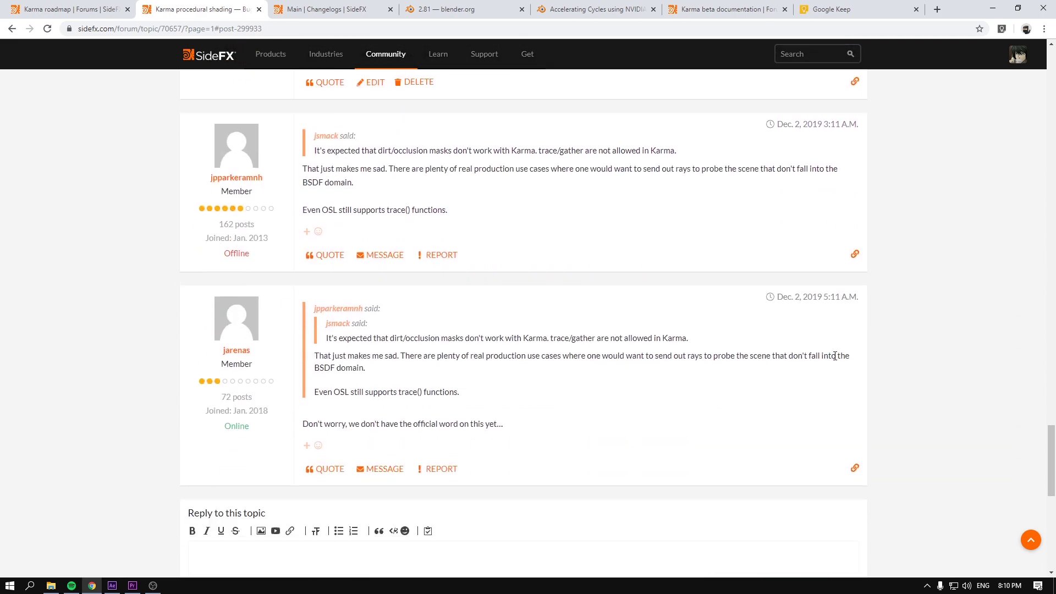
mouse_move(1051, 462)
left_mouse_down()
mouse_move(998, 281)
mouse_move(905, 95)
left_mouse_up()
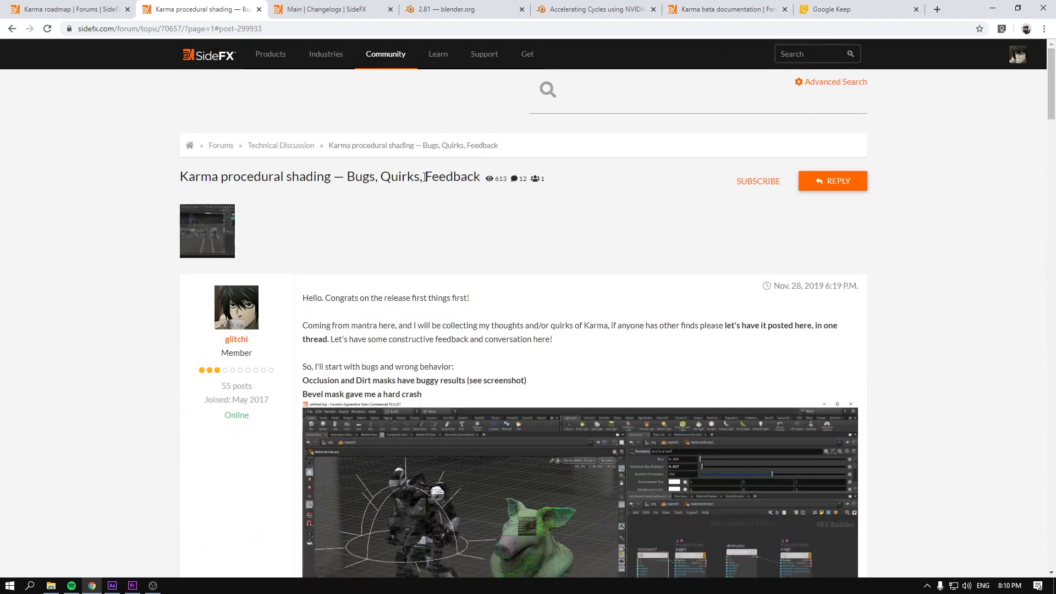
right_click(85, 262)
left_click(75, 256)
scroll(98, 274, "down", 1)
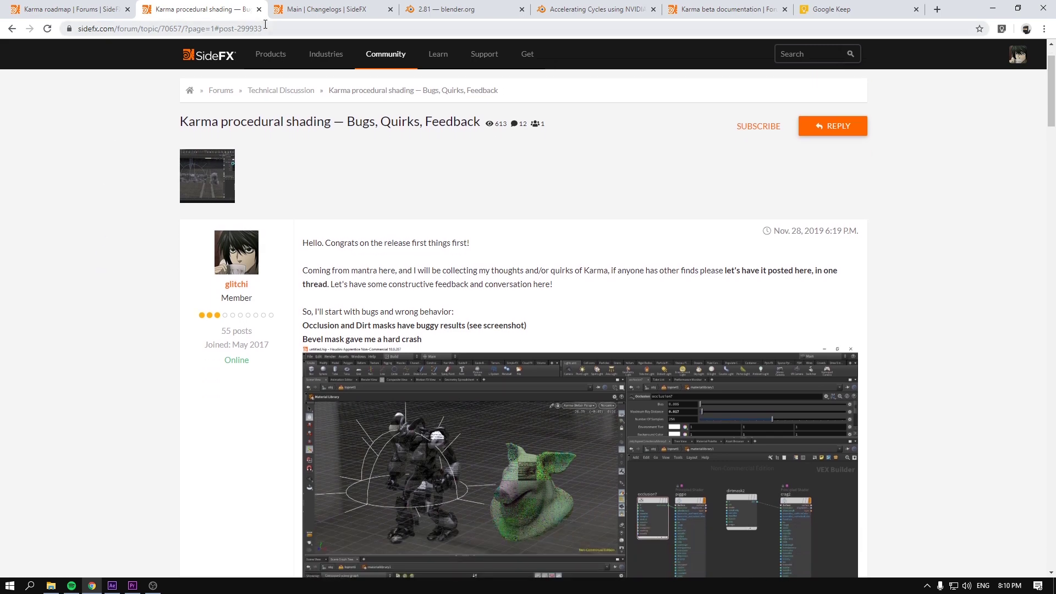
- Close the Karma procedural shading tab to bring up the Houdini Main Changelogs
left_click(259, 8)
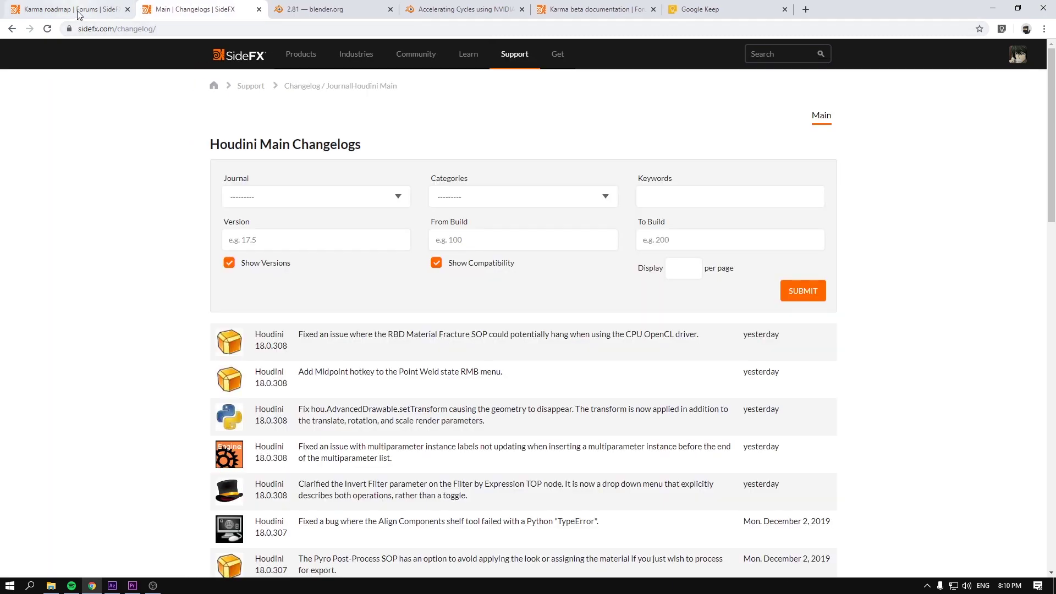
scroll(252, 313, "down", 5)
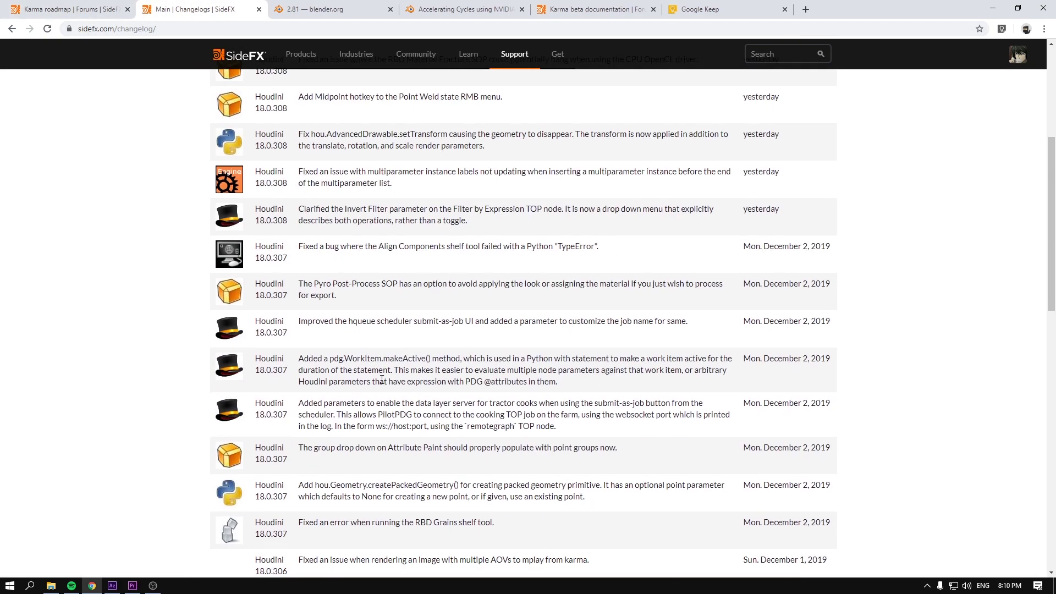
scroll(382, 380, "up", 2)
scroll(575, 374, "down", 4)
scroll(574, 374, "down", 4)
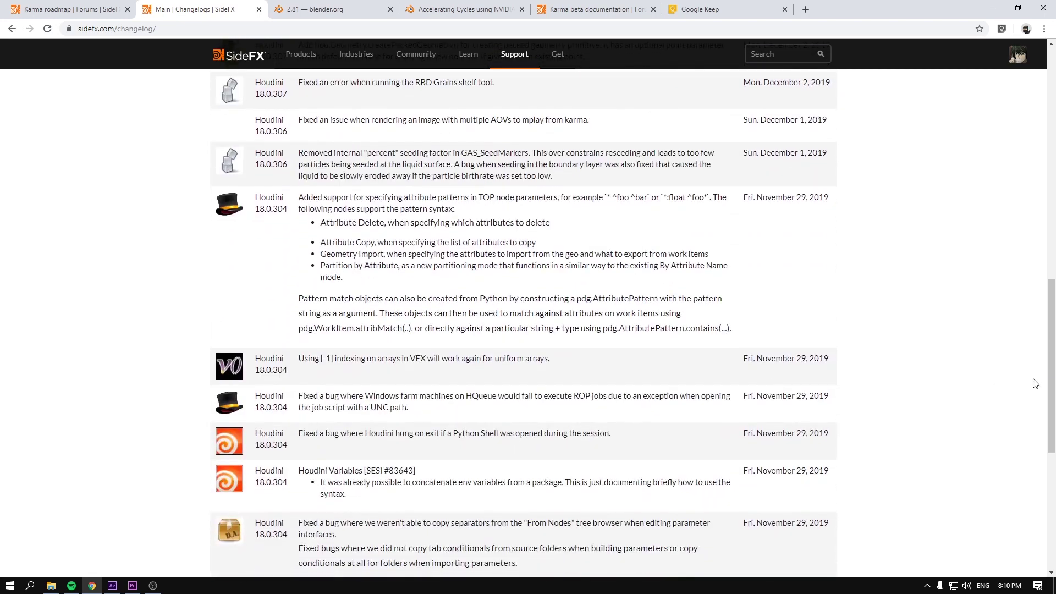
left_click_drag(1051, 382, 1033, 133)
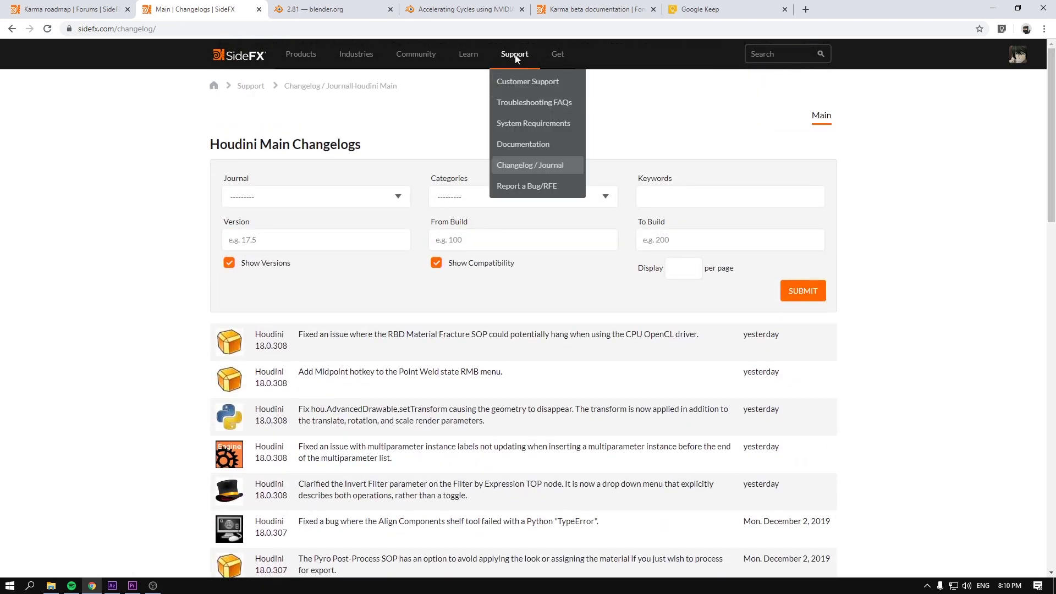
mouse_move(558, 54)
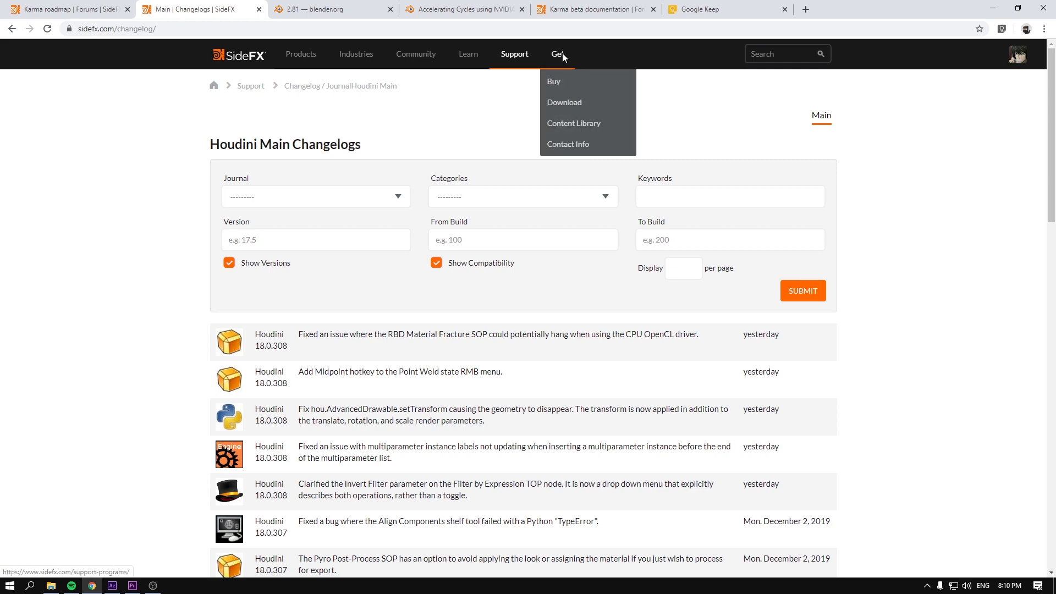
left_click(561, 104)
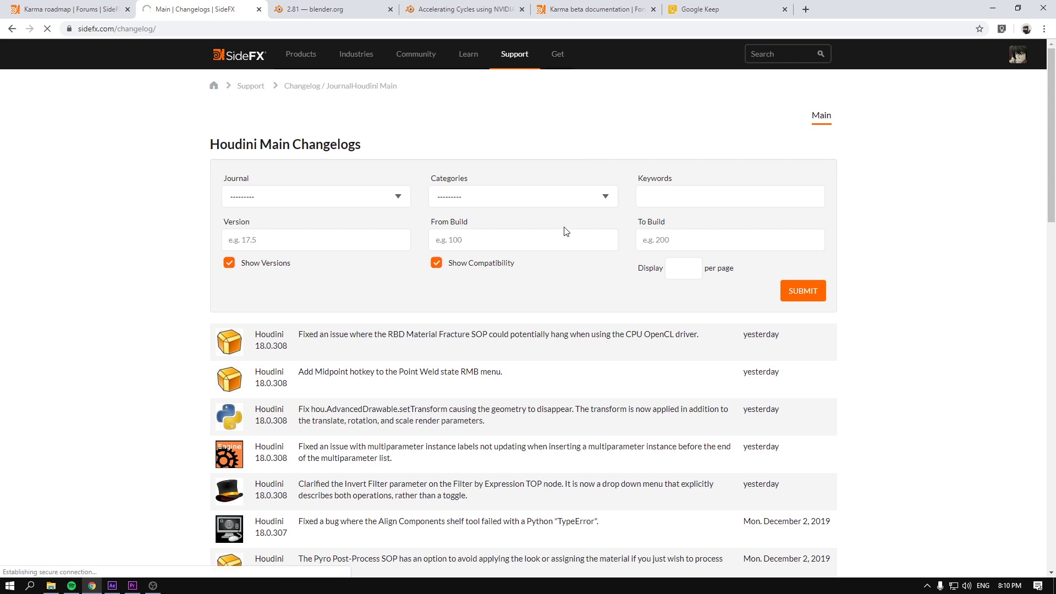
scroll(509, 327, "down", 3)
scroll(508, 328, "down", 2)
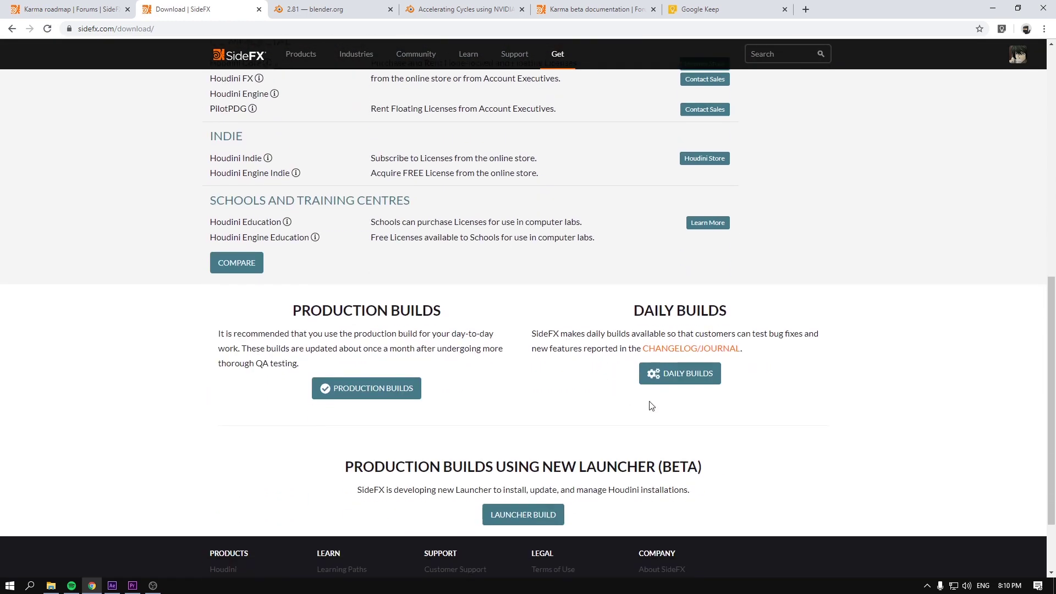
left_click(676, 350)
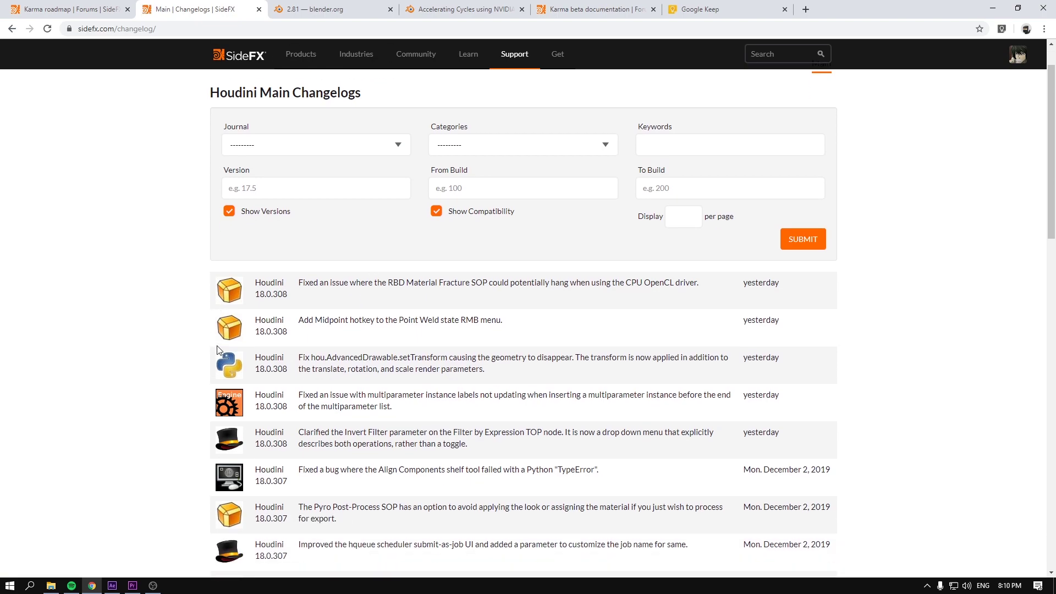
scroll(261, 333, "down", 3)
scroll(331, 380, "down", 2)
scroll(377, 424, "down", 1)
scroll(385, 422, "up", 1)
scroll(385, 422, "down", 1)
scroll(388, 412, "down", 5)
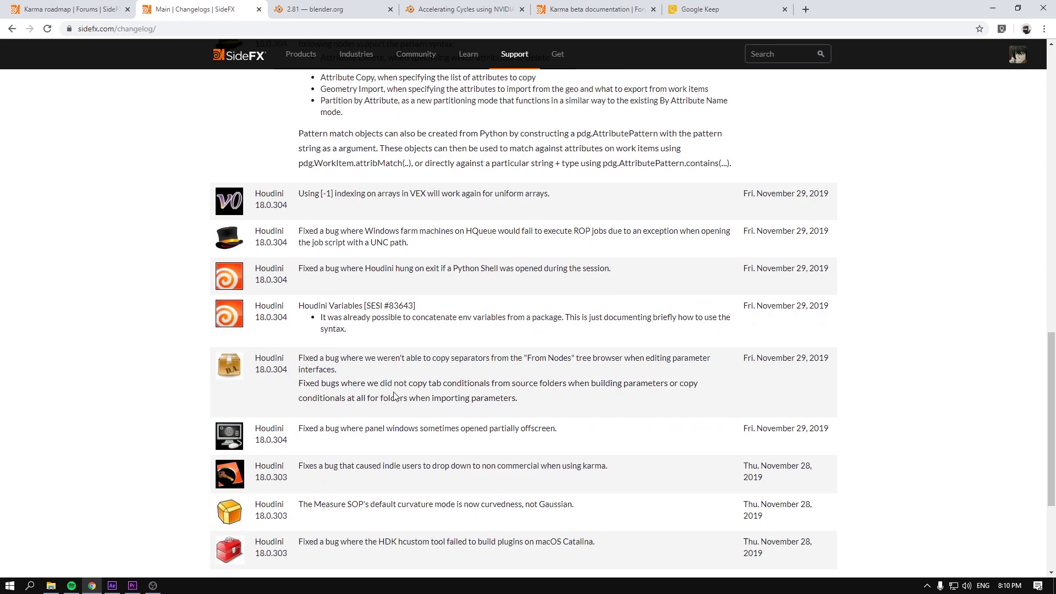
scroll(394, 397, "down", 2)
scroll(394, 396, "up", 4)
scroll(394, 397, "up", 2)
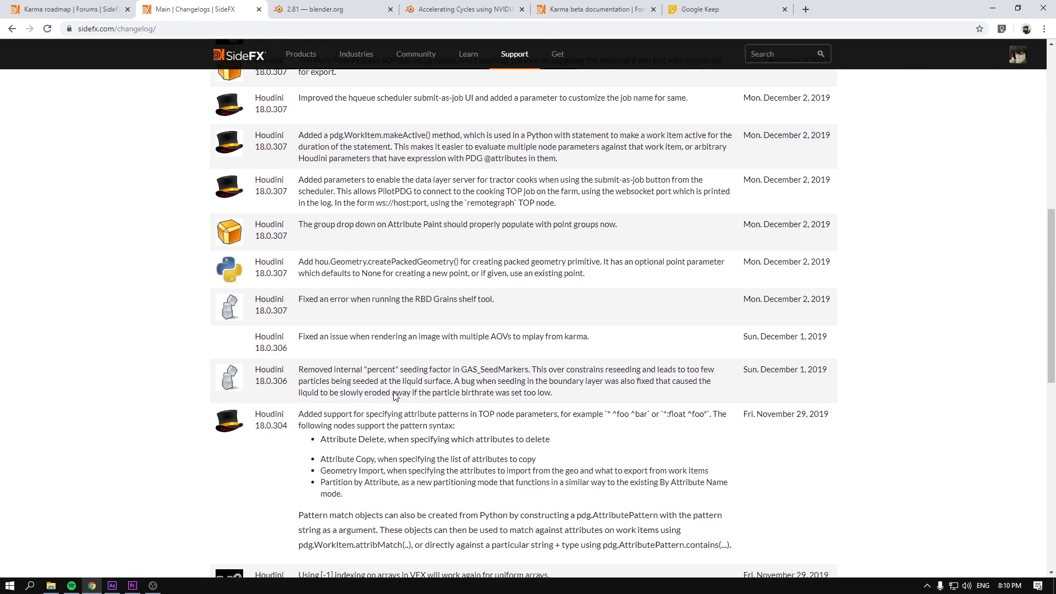
scroll(393, 397, "up", 3)
scroll(394, 397, "up", 2)
scroll(394, 397, "up", 1)
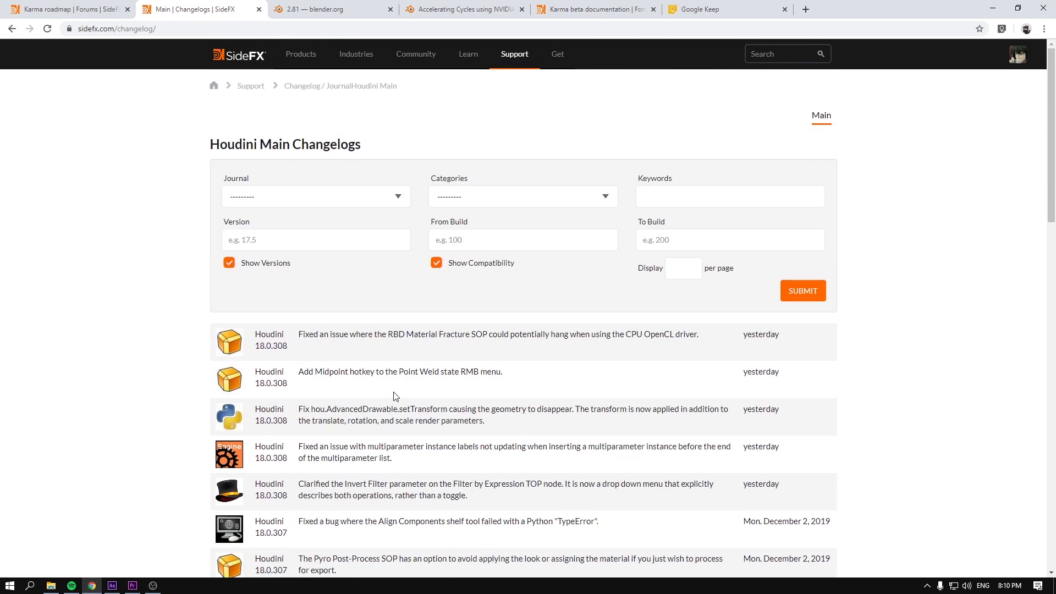
- Switch to the Karma roadmap thread with goat's CPU versus GPU question
left_click(82, 14)
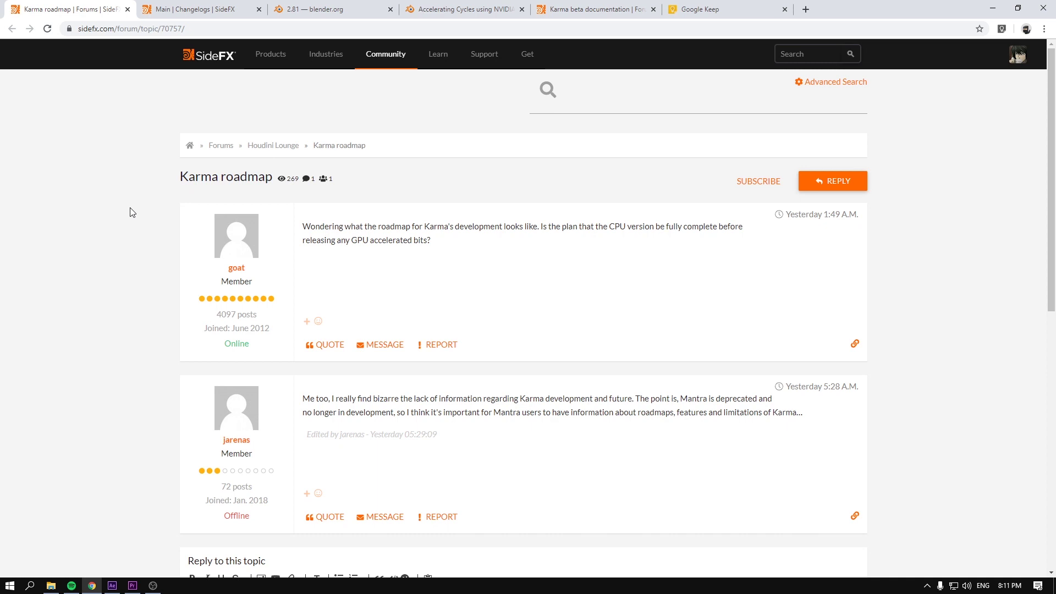
scroll(130, 212, "down", 2)
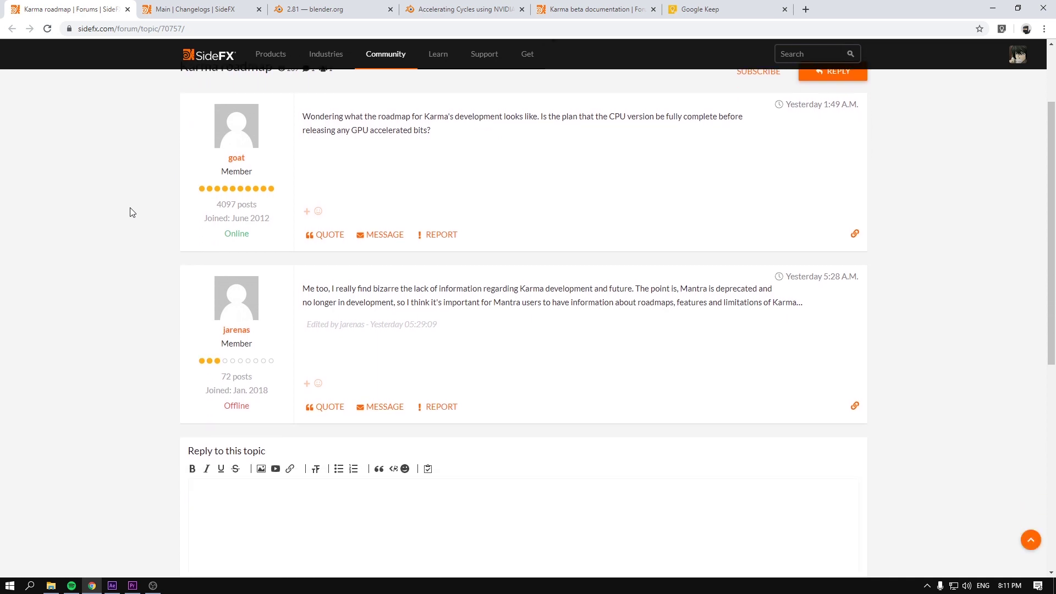
scroll(130, 212, "up", 2)
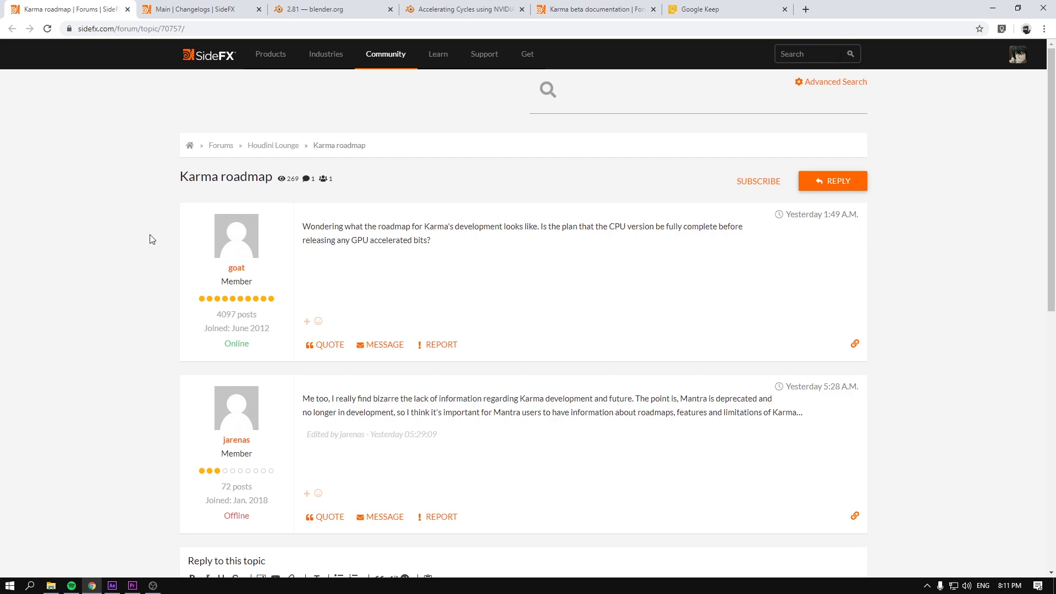
key("ctrl+w")
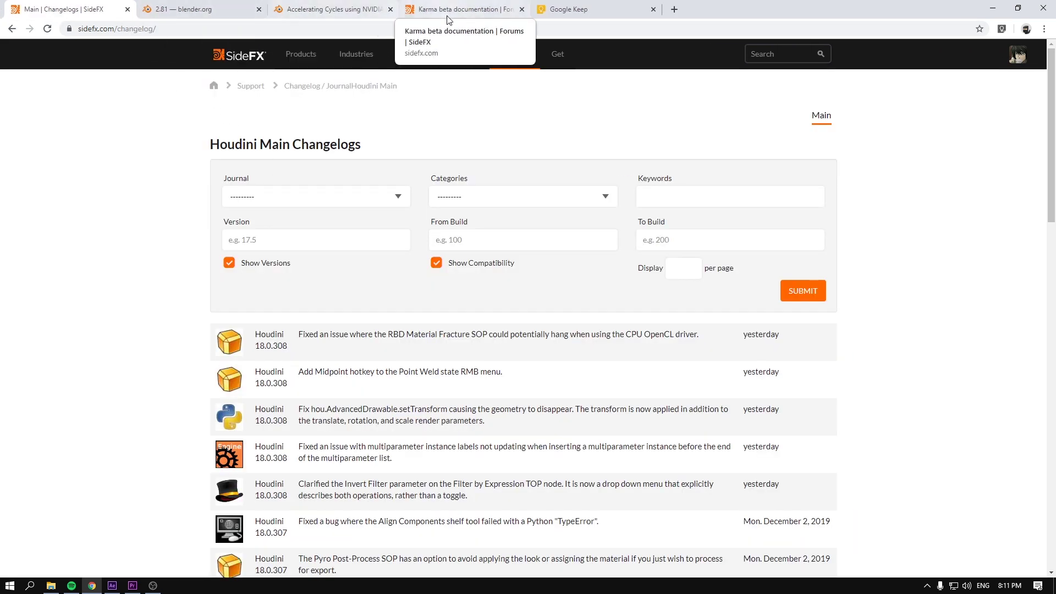
left_click(462, 10)
scroll(150, 285, "up", 3)
scroll(149, 283, "up", 5)
scroll(149, 285, "up", 3)
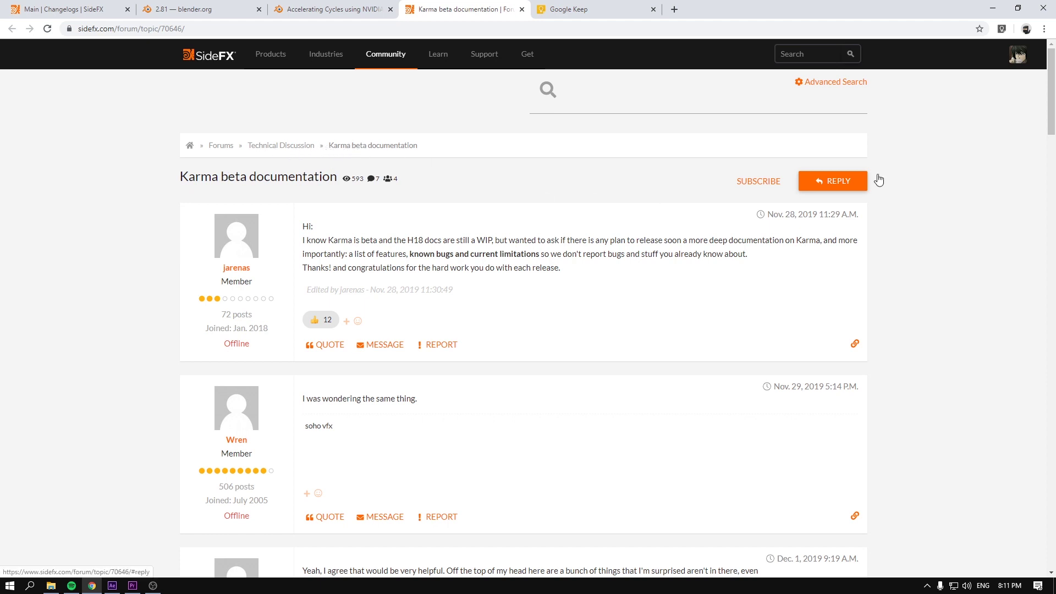
left_click_drag(1052, 112, 1050, 126)
scroll(1050, 126, "up", 1)
scroll(1052, 124, "down", 1)
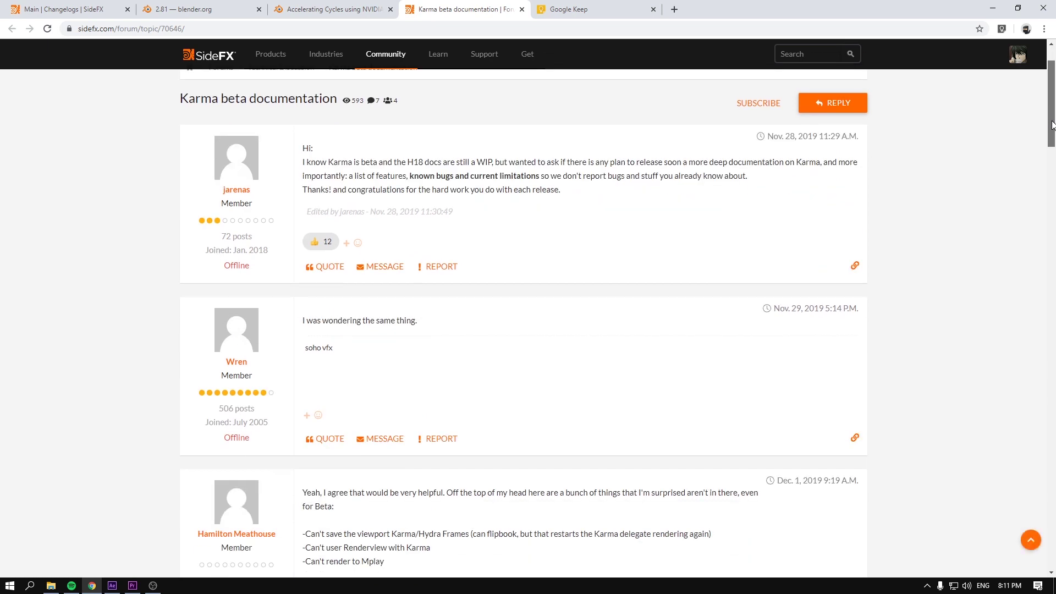
scroll(536, 244, "down", 2)
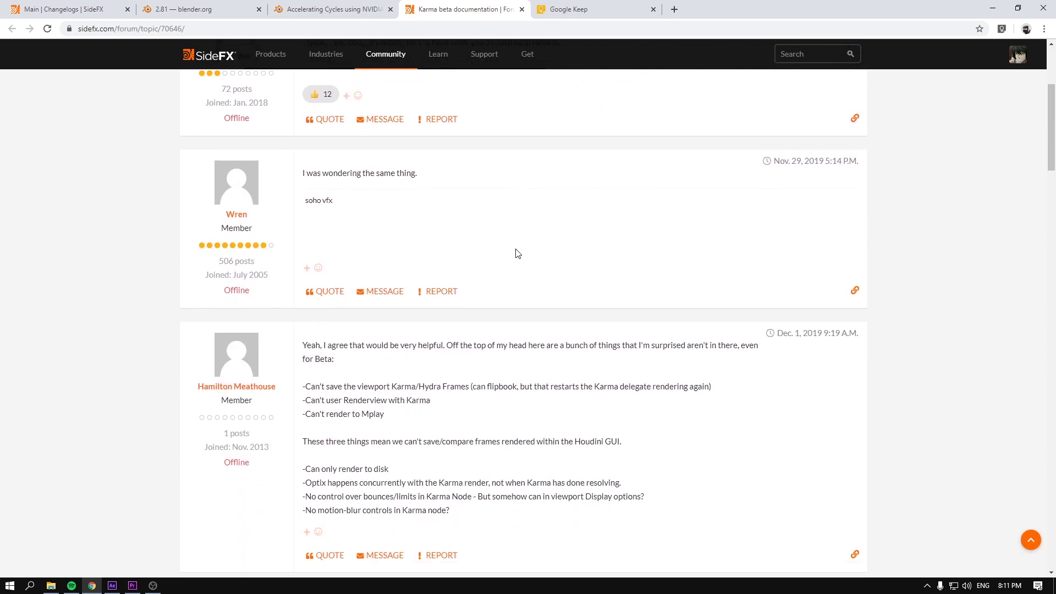
scroll(518, 253, "down", 1)
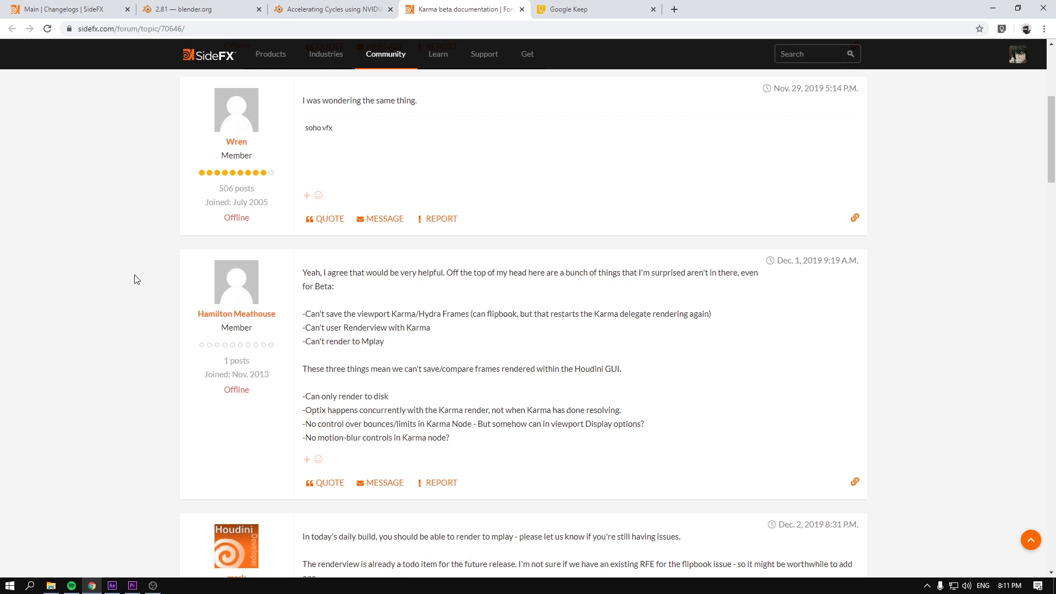
scroll(137, 280, "down", 2)
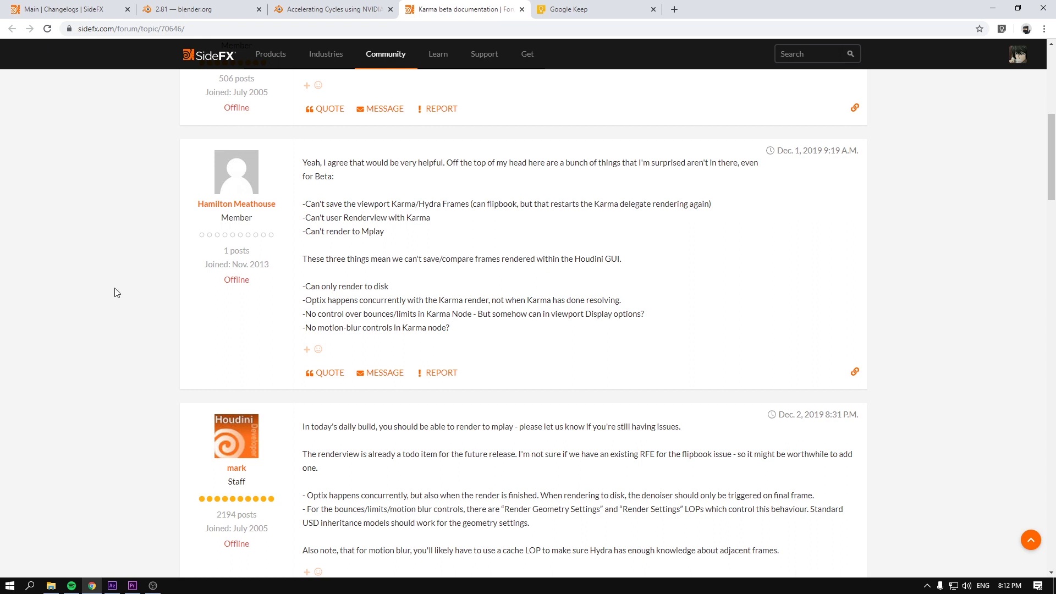
scroll(119, 294, "down", 2)
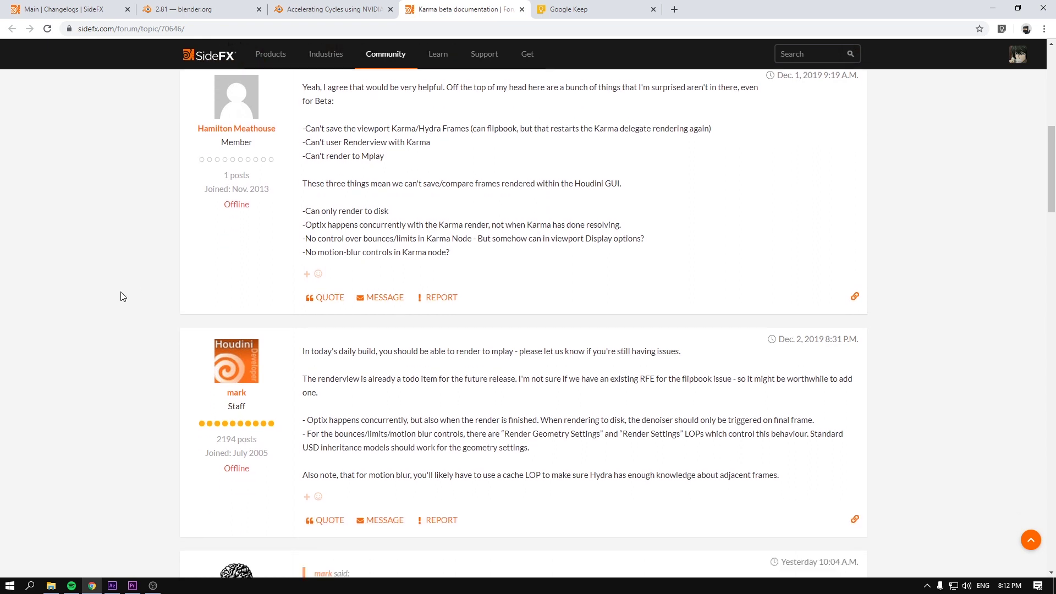
scroll(120, 296, "down", 2)
scroll(121, 297, "up", 2)
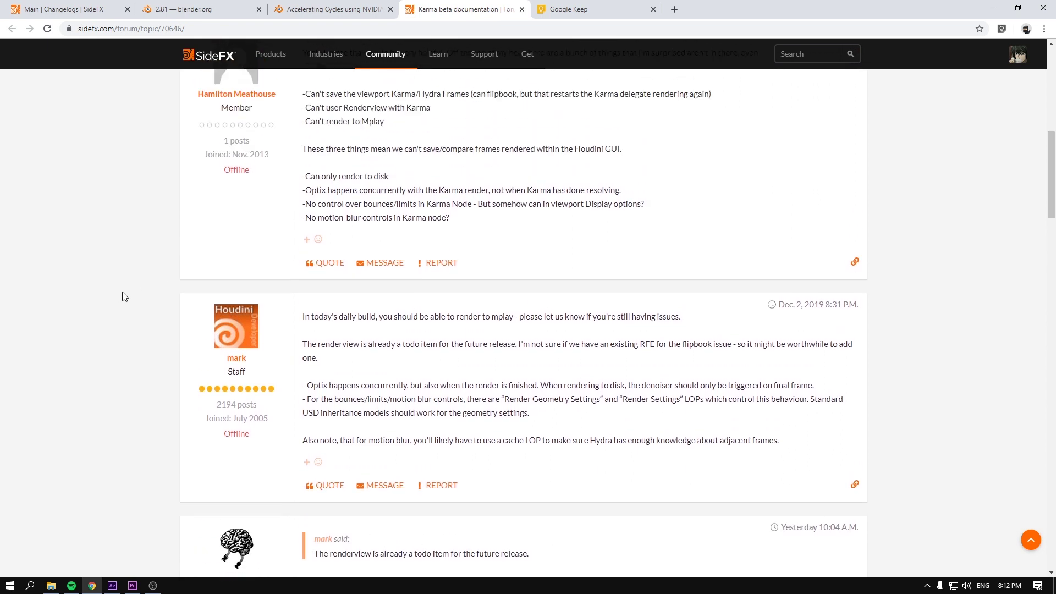
scroll(128, 278, "up", 4)
scroll(127, 278, "down", 5)
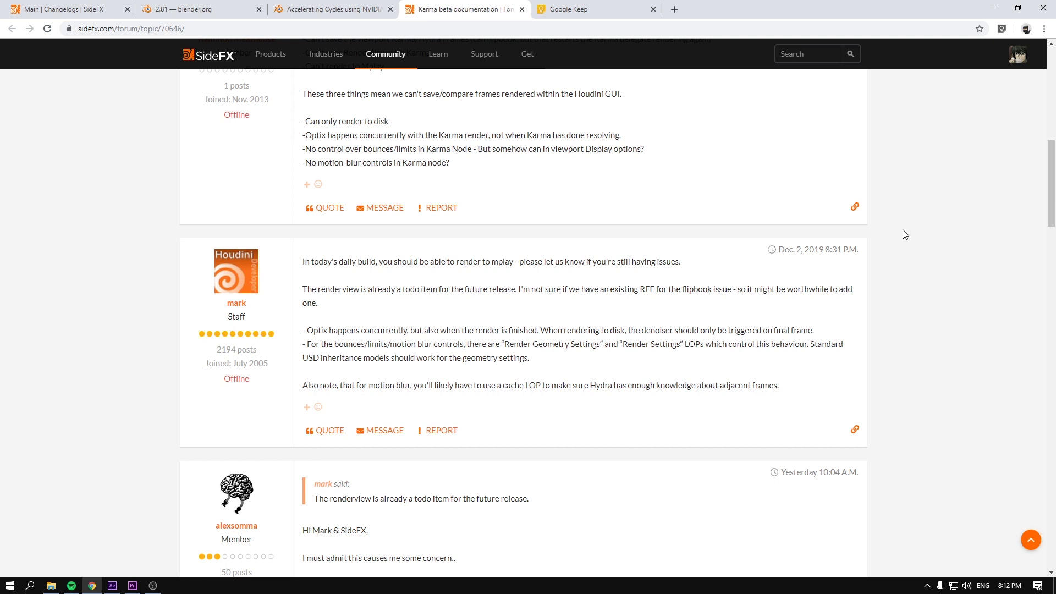
scroll(904, 235, "down", 2)
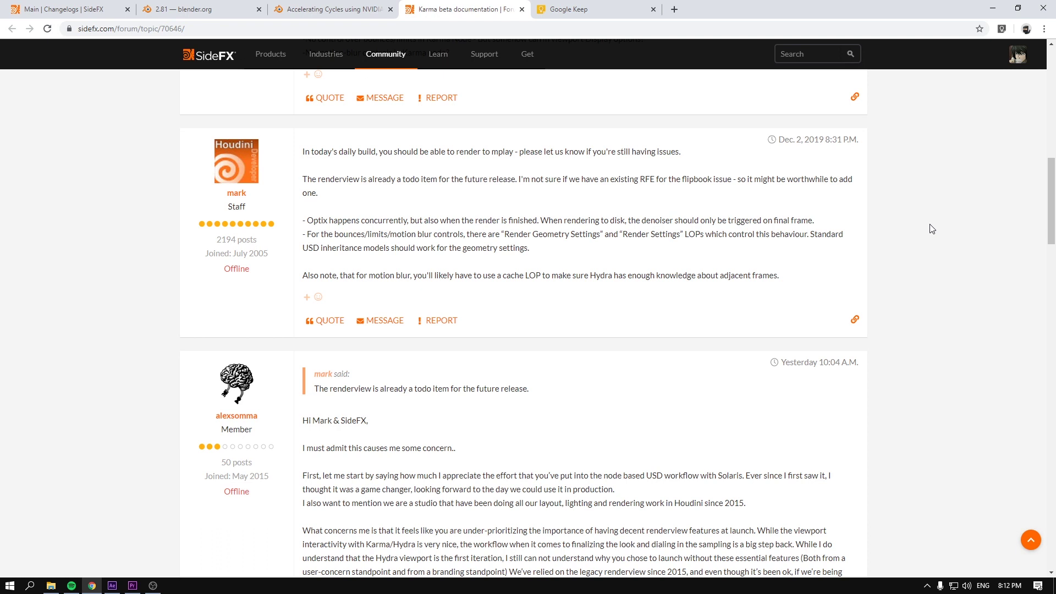
scroll(882, 252, "down", 2)
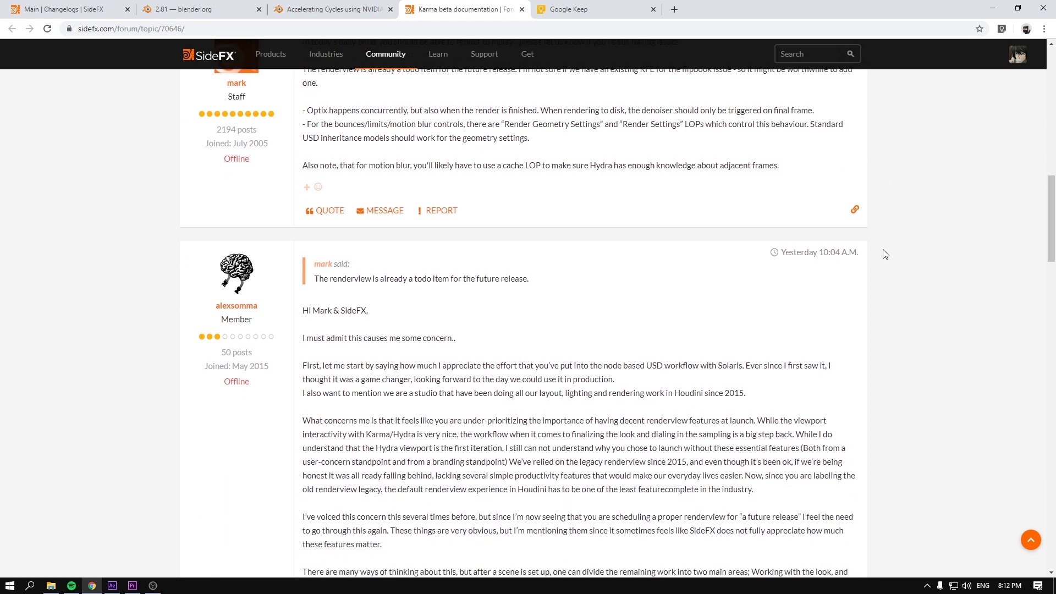
mouse_move(1050, 237)
left_mouse_down()
mouse_move(1049, 262)
mouse_move(1049, 239)
left_mouse_up()
scroll(677, 273, "down", 1)
scroll(677, 272, "down", 2)
scroll(677, 273, "down", 1)
left_click_drag(1051, 268, 1040, 320)
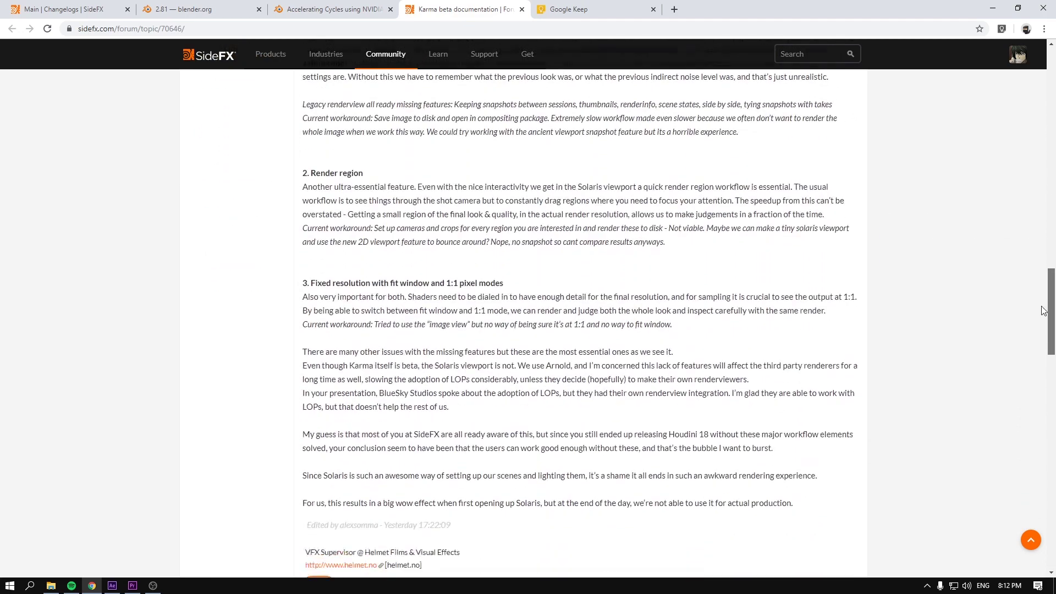
scroll(1040, 320, "down", 2)
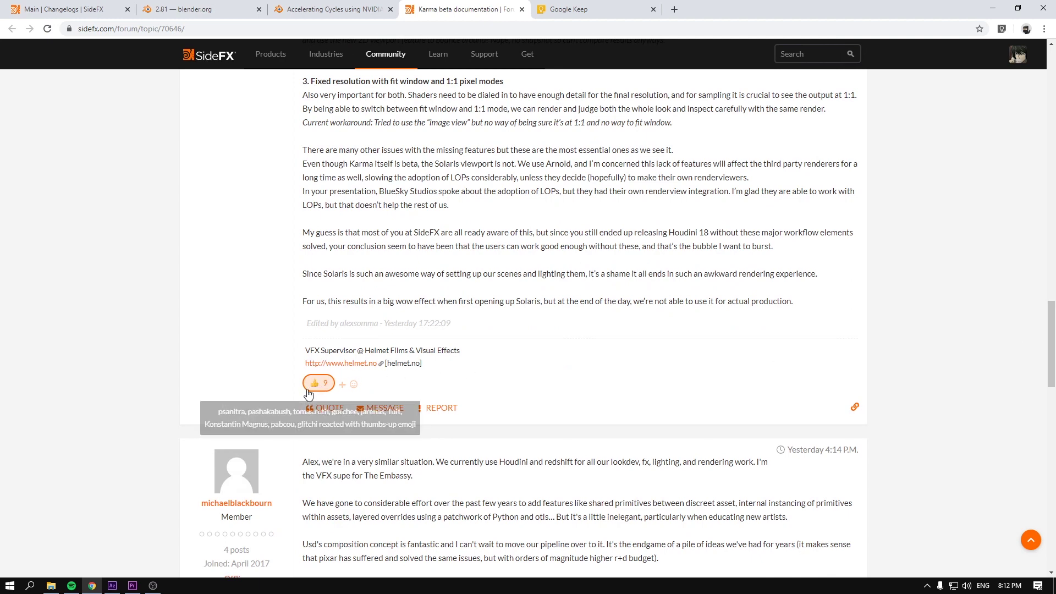
scroll(844, 345, "down", 1)
mouse_move(1045, 380)
left_mouse_down()
mouse_move(1052, 332)
mouse_move(1049, 453)
left_mouse_up()
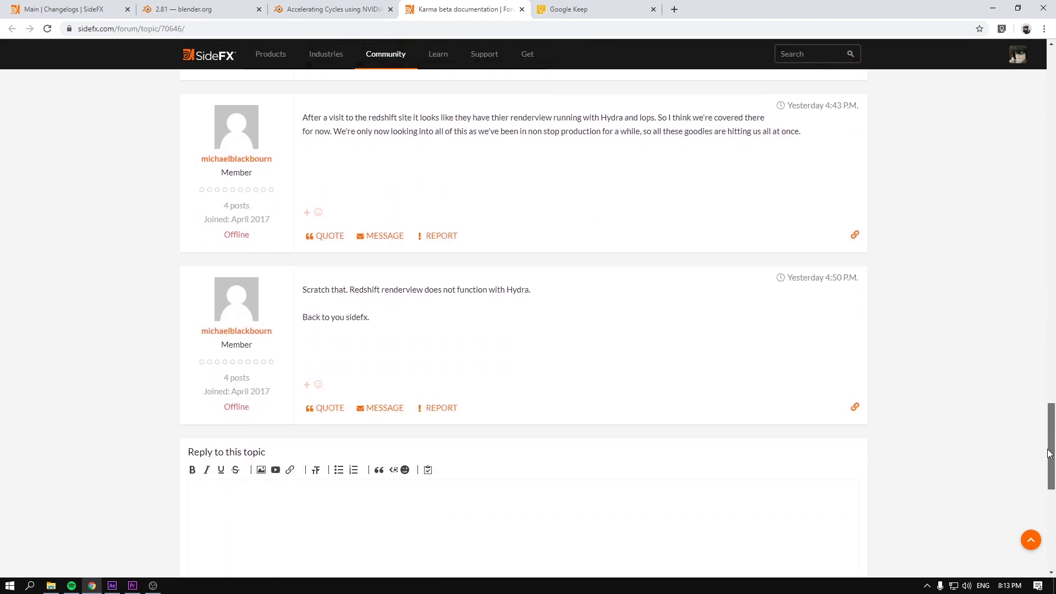
left_click_drag(1049, 454, 1050, 91)
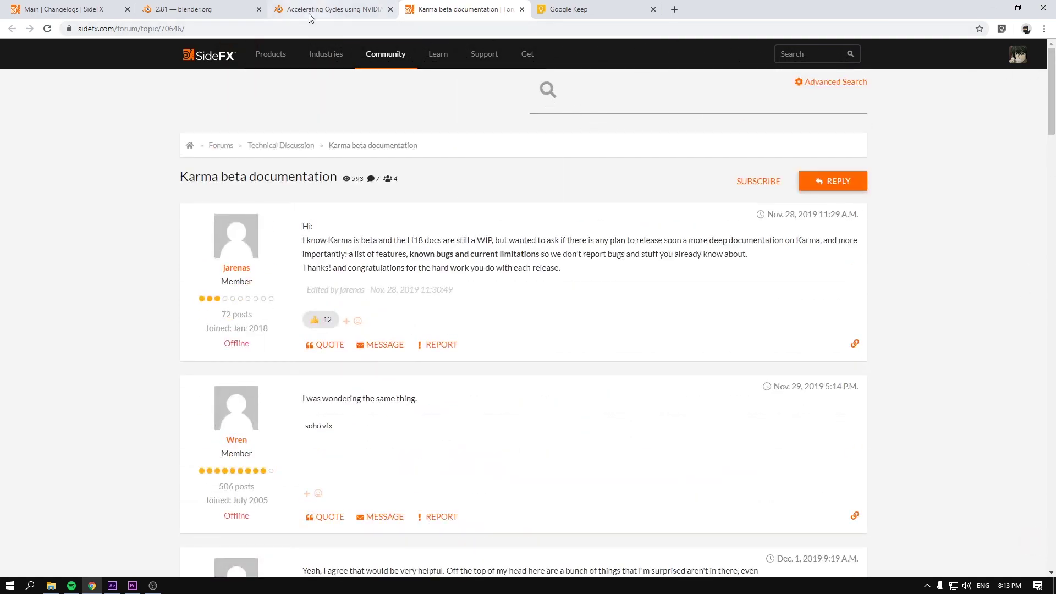
- Switch to the 'Main | Changelogs | SideFX' tab topped by the 18.0.308 fixes
left_click(114, 12)
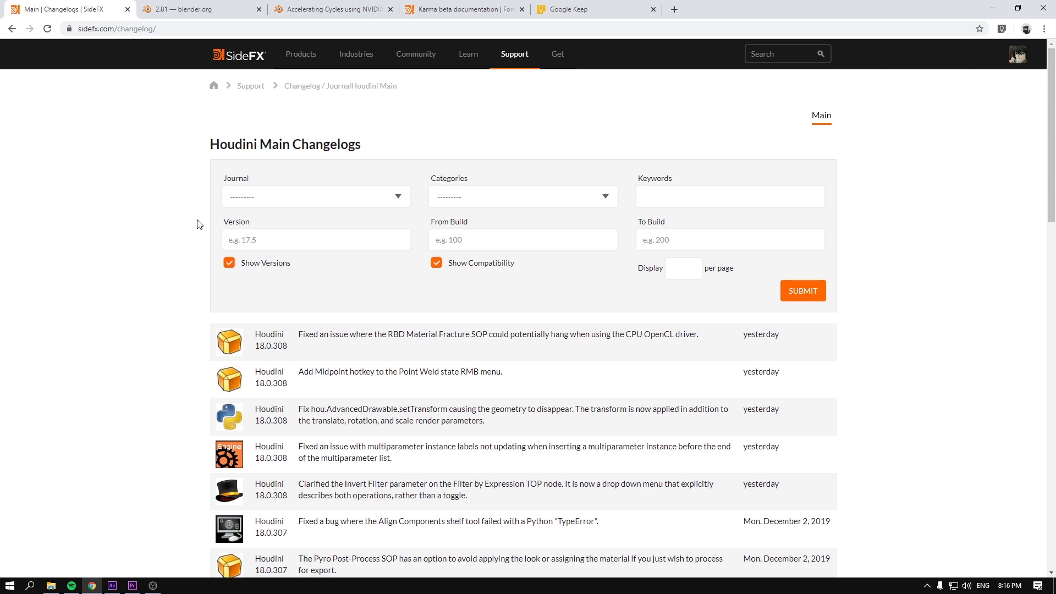
- Reveal the desktop, box-select then deselect the Houdini shortcuts, and open the calendar flyout
left_click(1053, 588)
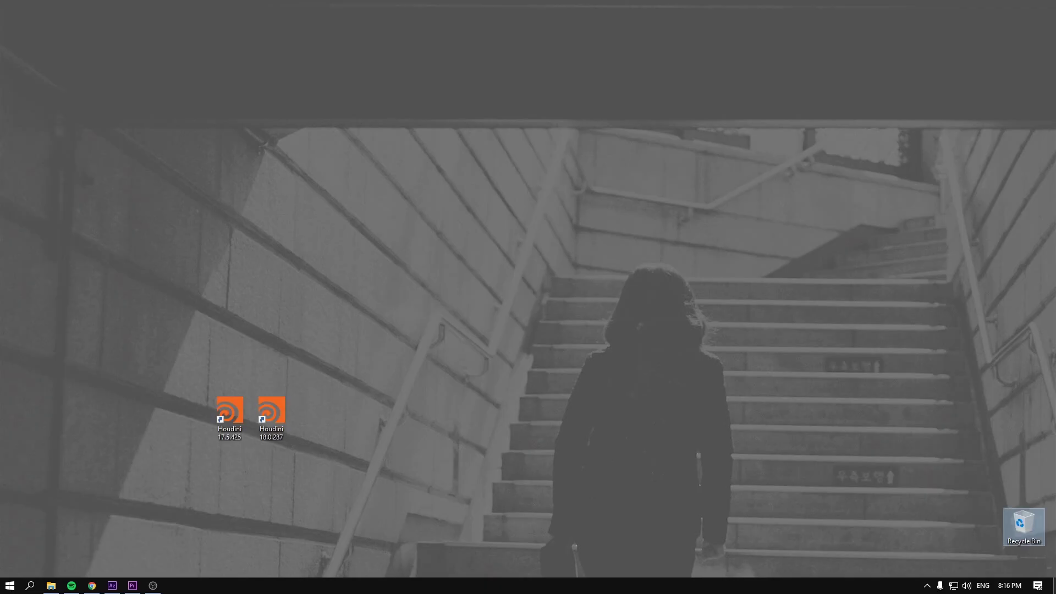
left_click_drag(187, 376, 267, 485)
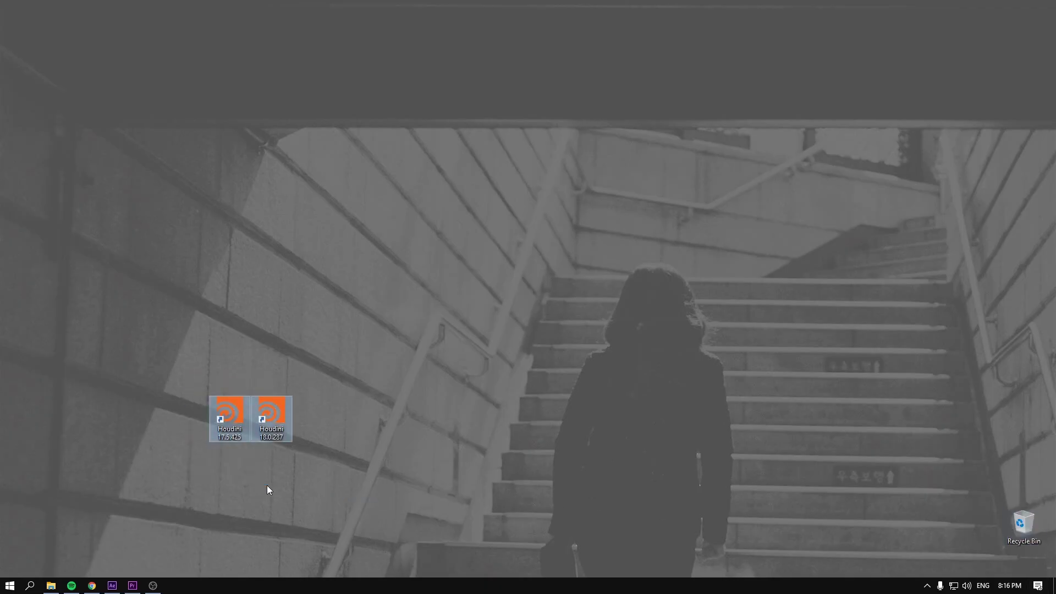
left_click(267, 485)
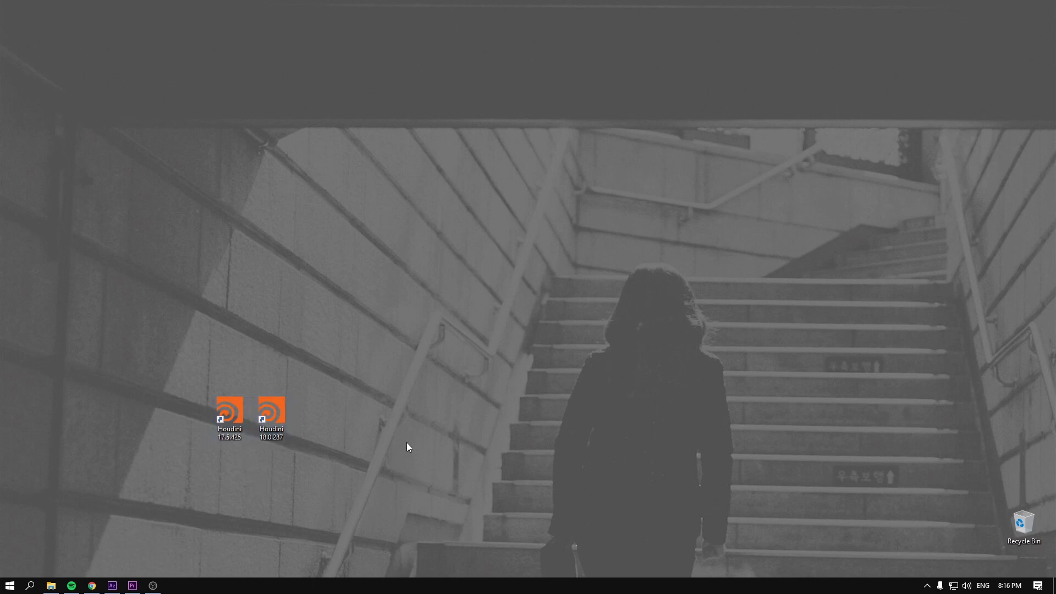
left_click_drag(333, 353, 267, 493)
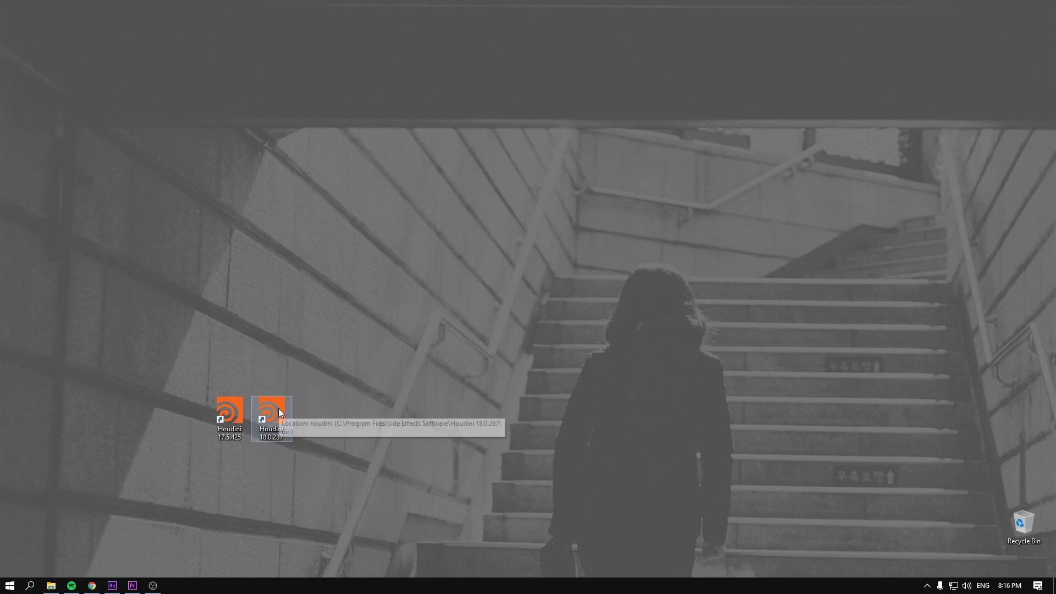
left_click(402, 388)
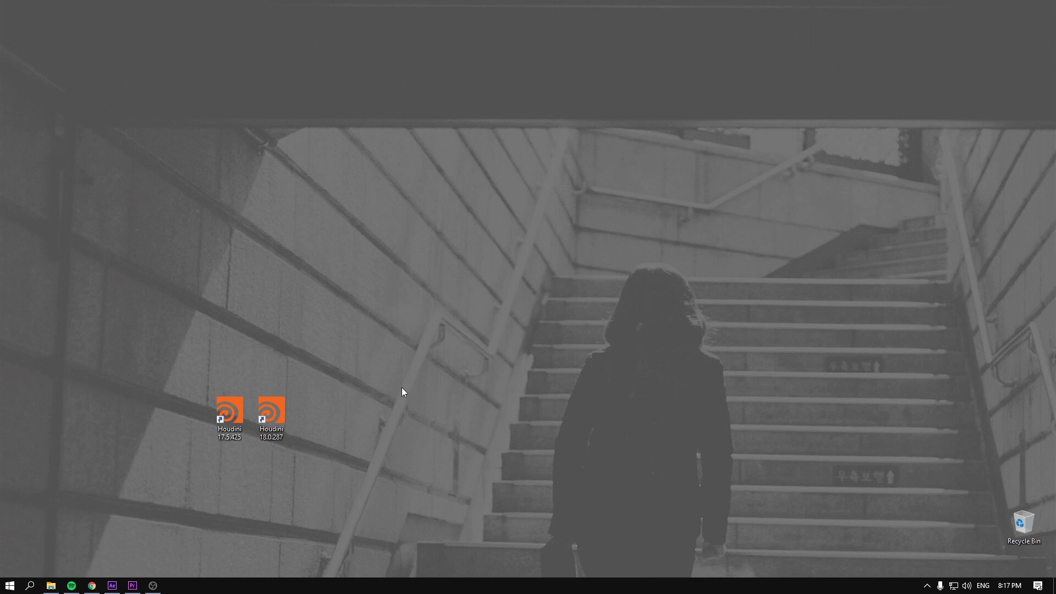
left_click(1010, 585)
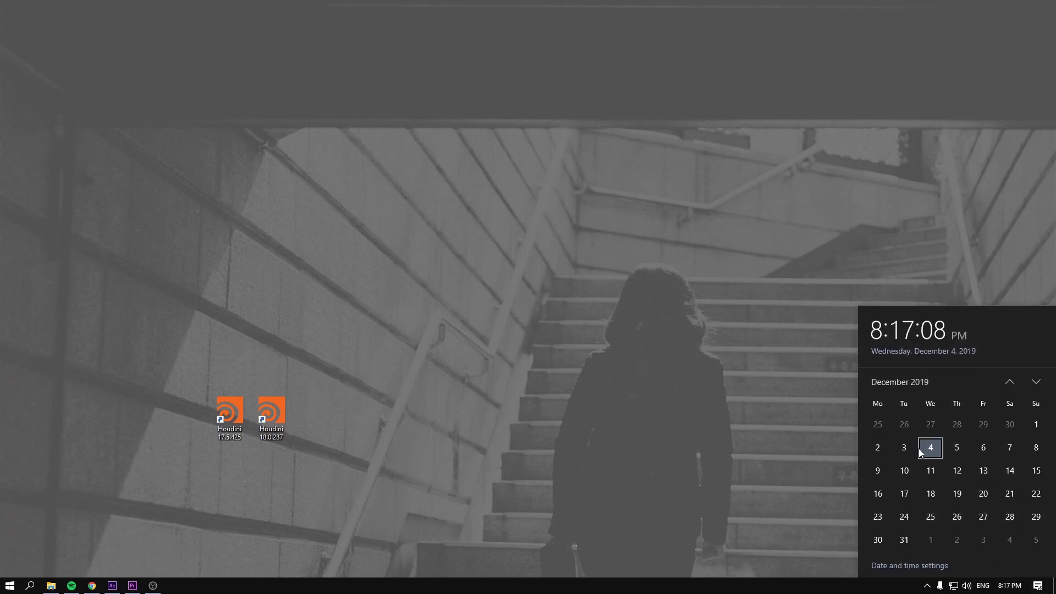
- Dismiss the December 4, 2019 calendar flyout by clicking empty desktop space
left_click(603, 278)
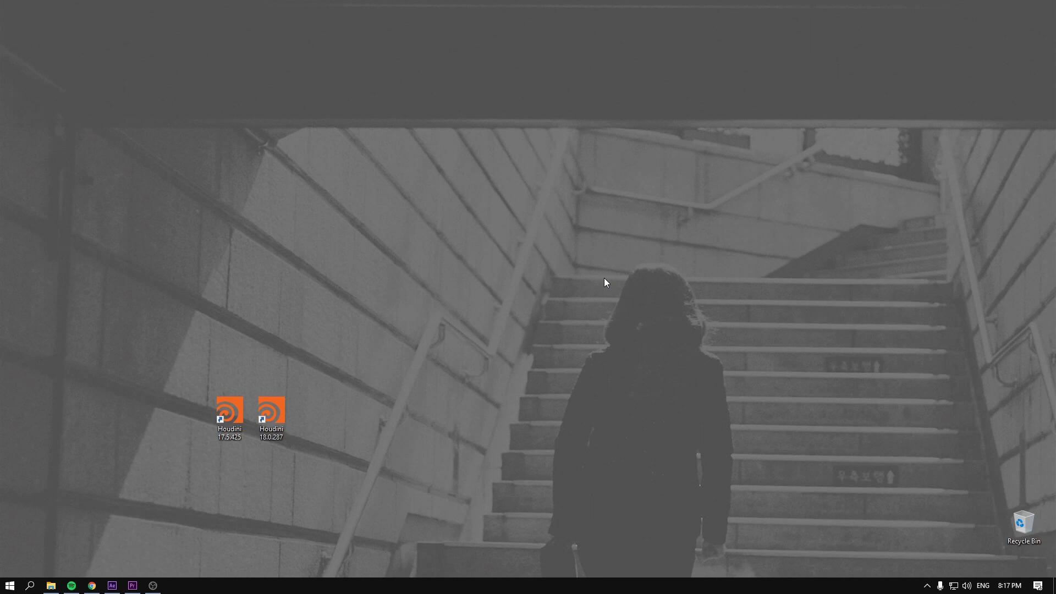